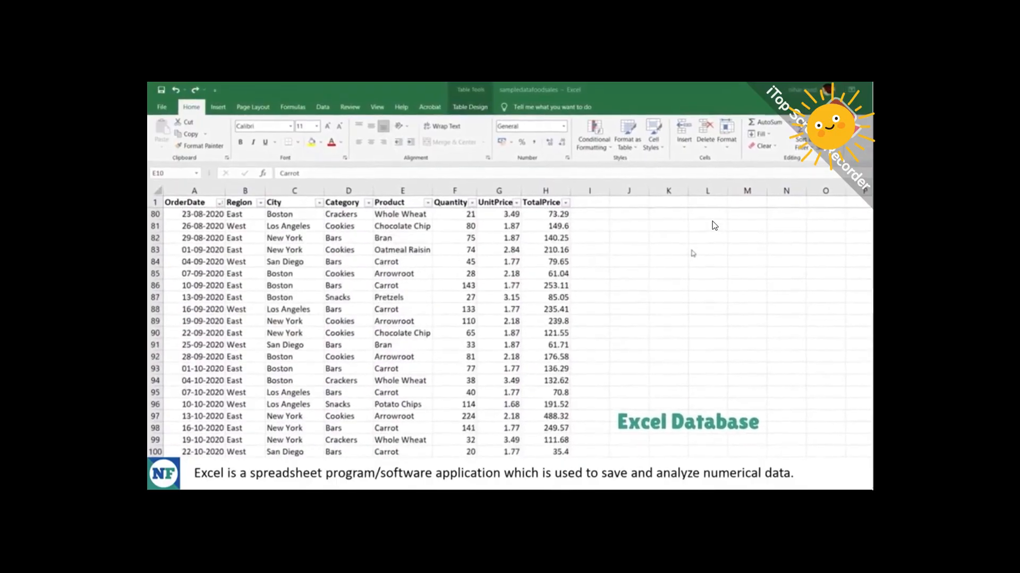
scroll(715, 225, "down", 1)
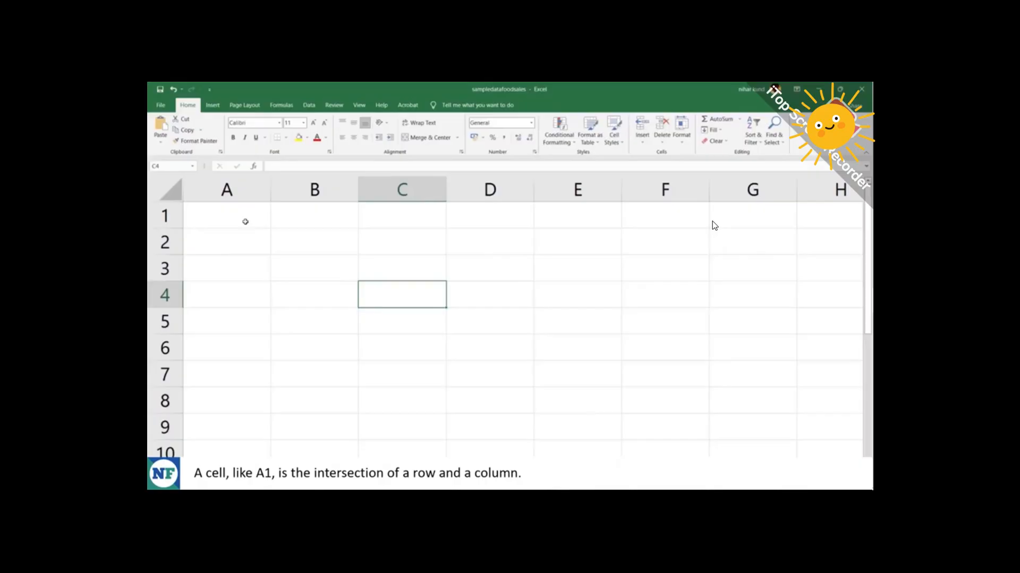
Select cell A1, then the entire column A.
left_click(245, 221)
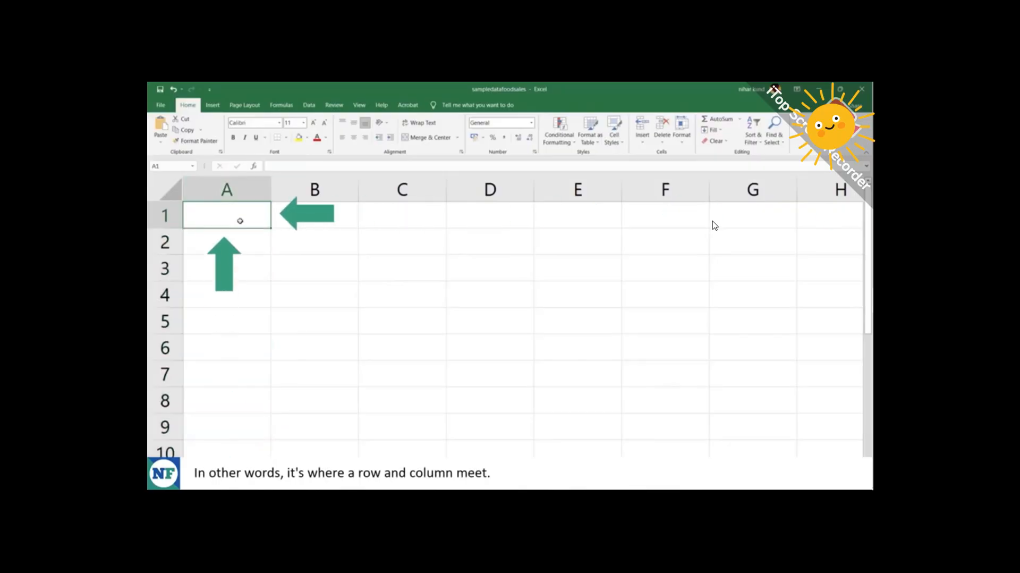
left_click(241, 189)
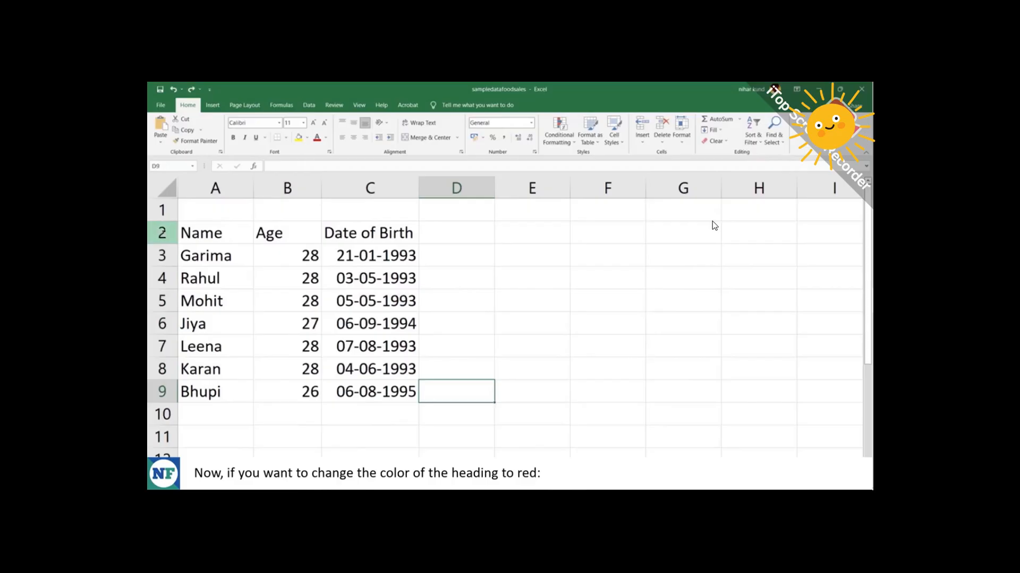
Color the Name, Age and Date of Birth headings red.
left_click(162, 232)
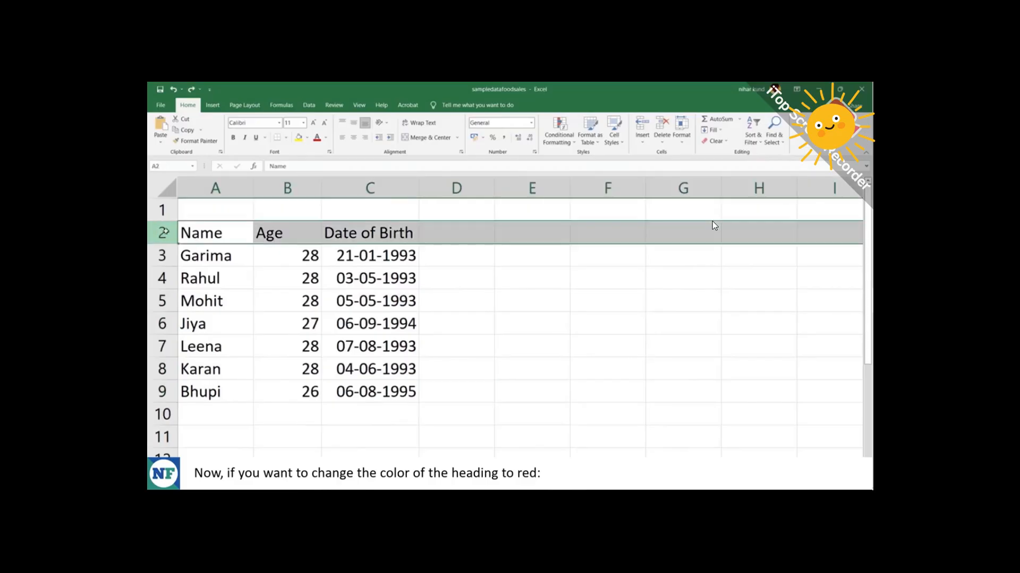
left_click(226, 237)
left_click_drag(233, 235, 422, 243)
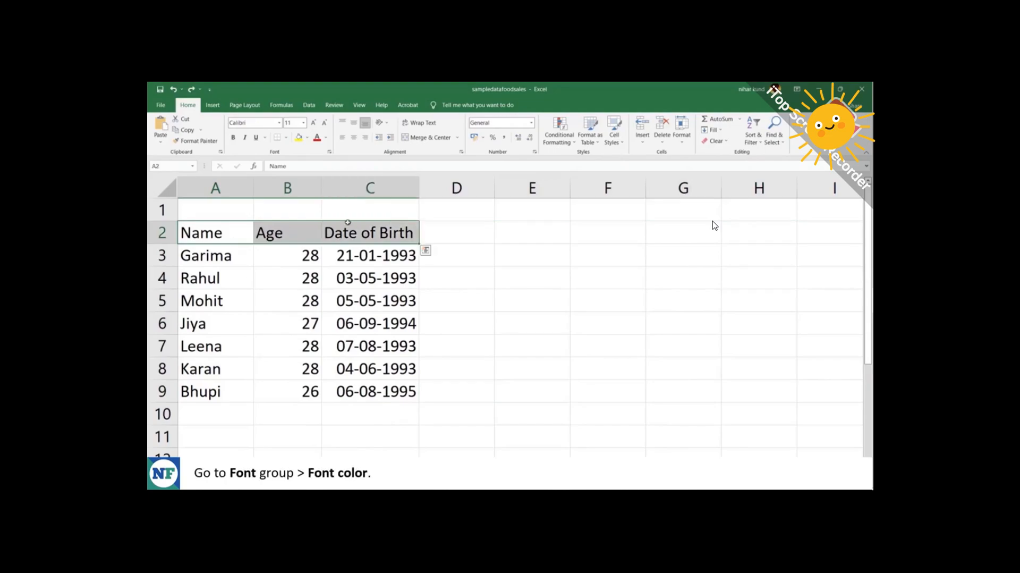
left_click(326, 139)
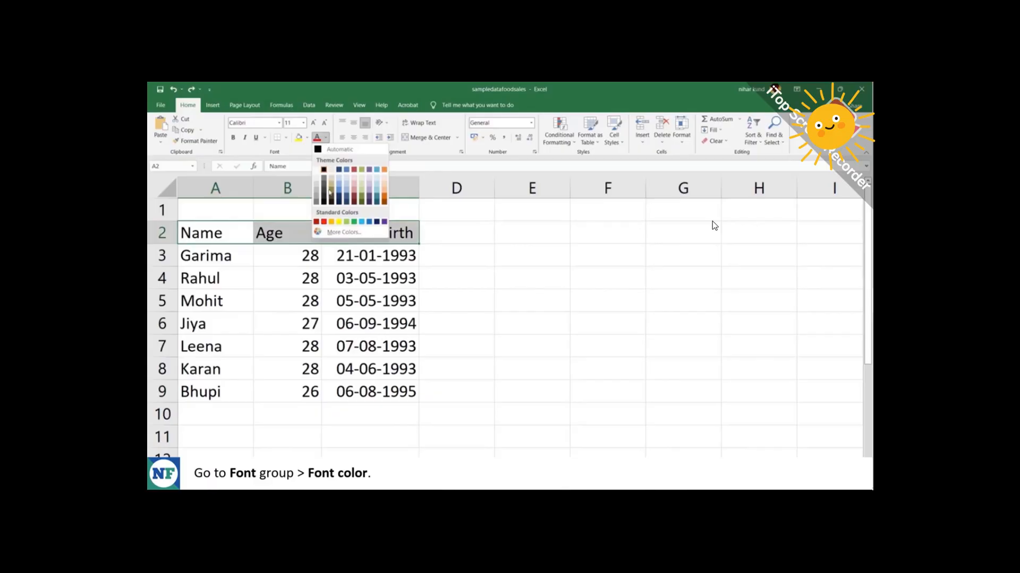
left_click(325, 222)
left_click(449, 232)
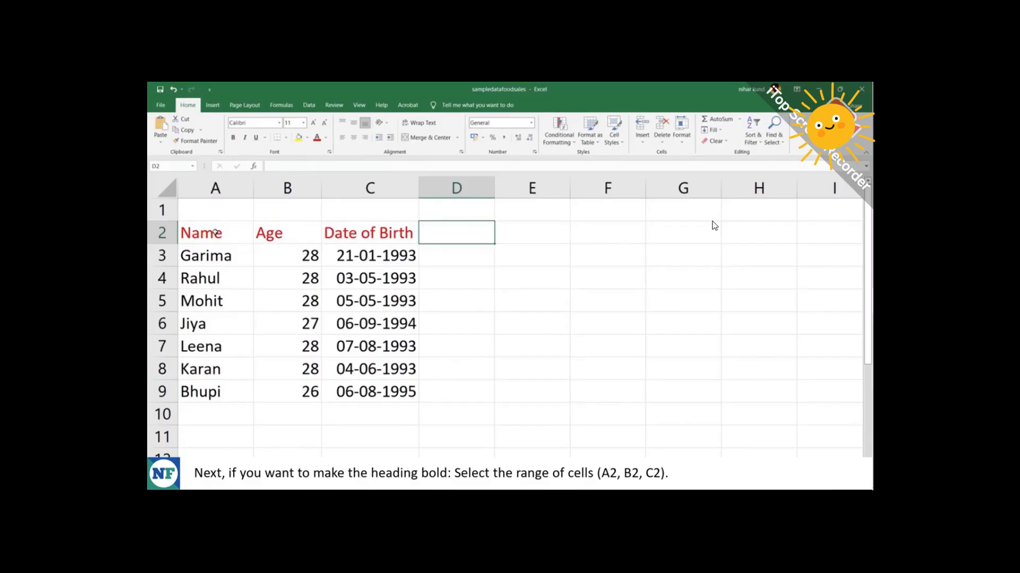
Make the A2:C2 headings bold.
left_click_drag(216, 233, 374, 234)
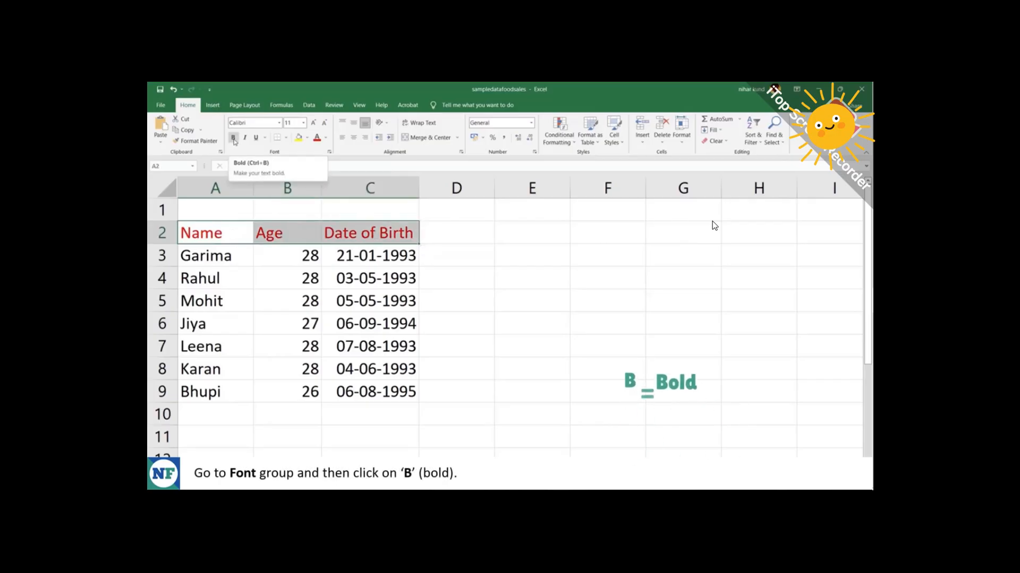
left_click(234, 137)
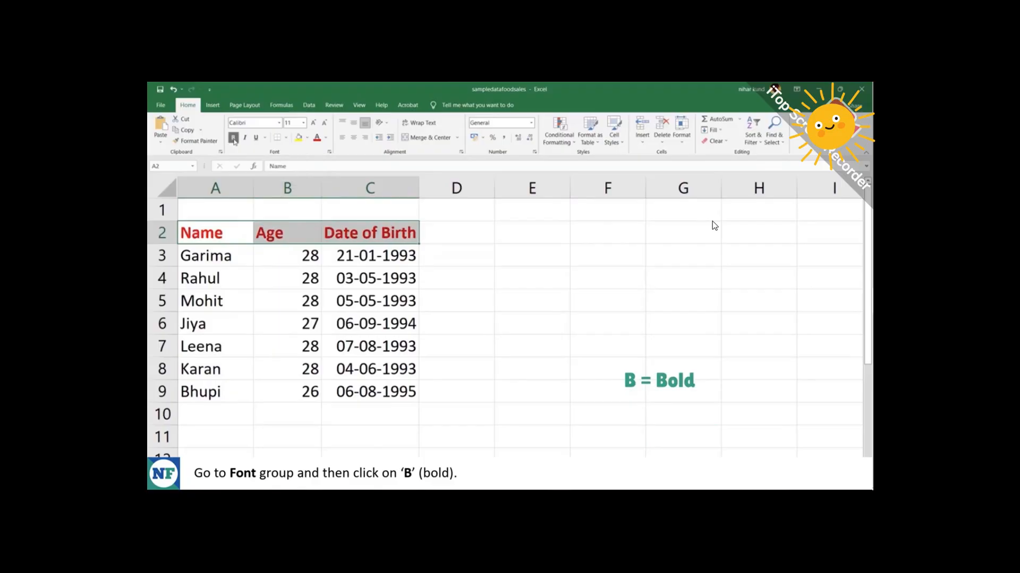
left_click(461, 234)
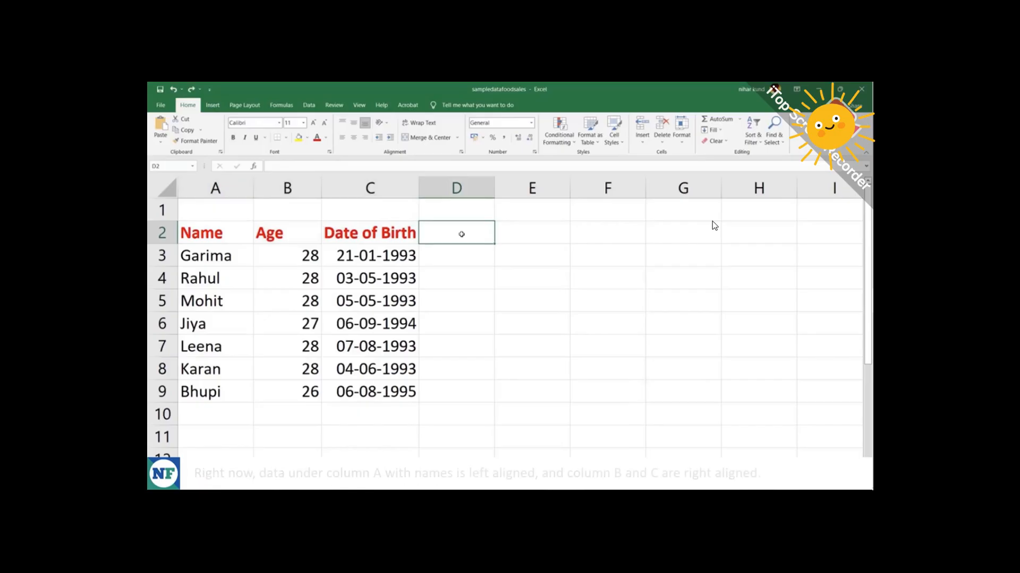
Left-align the whole A2:C9 range so ages and dates sit flush left like the names.
left_click(218, 189)
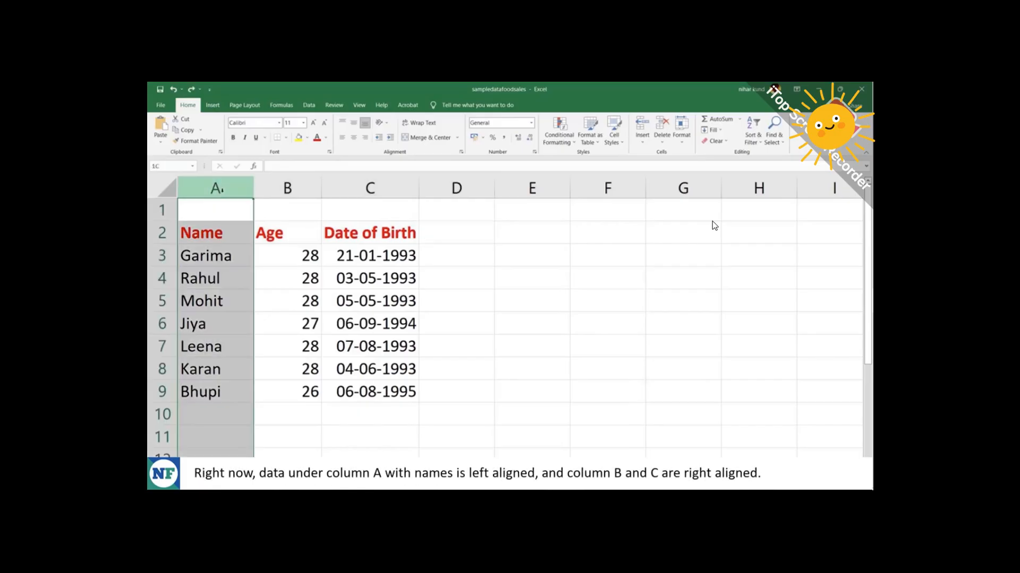
left_click_drag(292, 183, 356, 181)
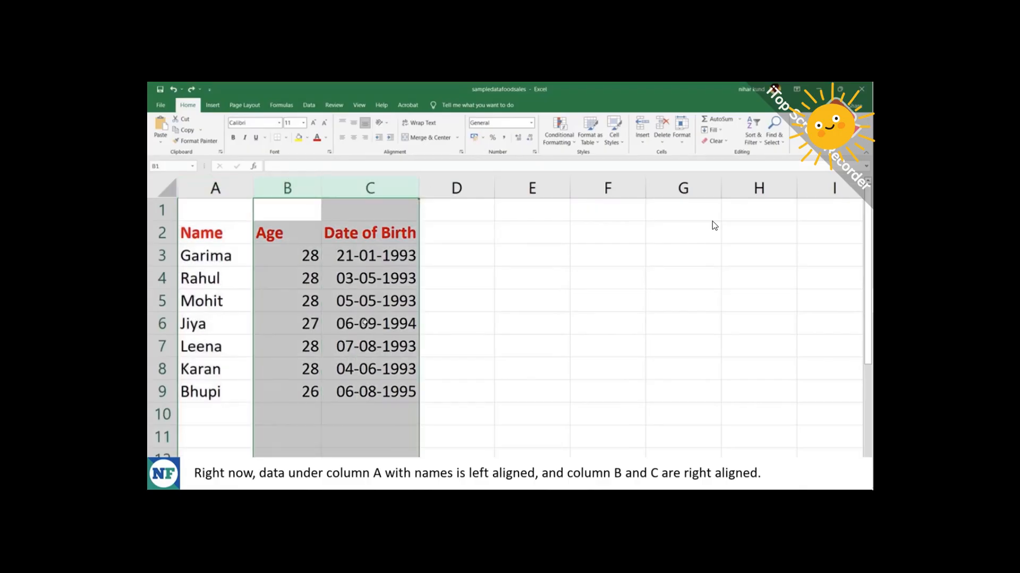
left_click_drag(210, 232, 412, 234)
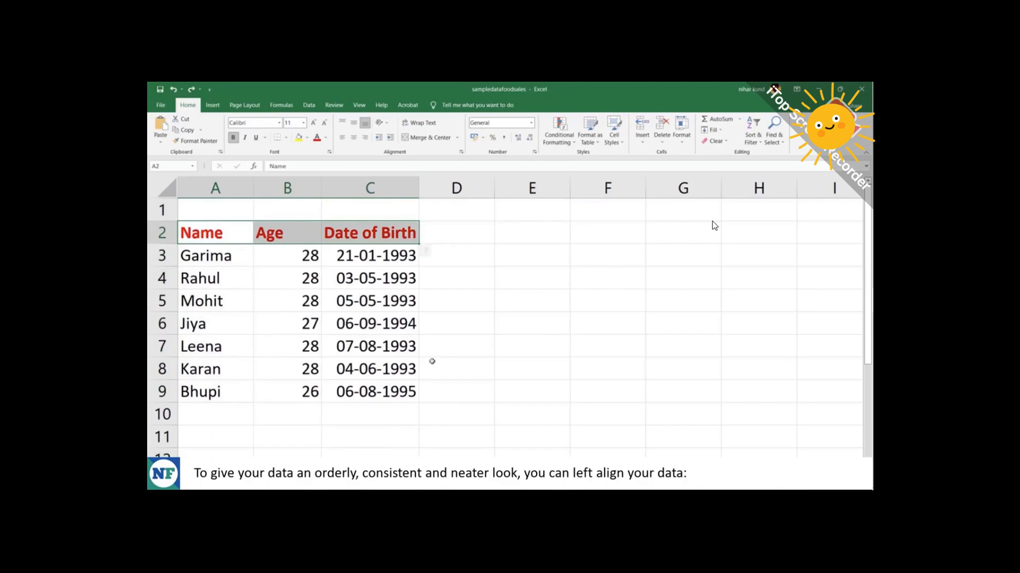
left_click(428, 235)
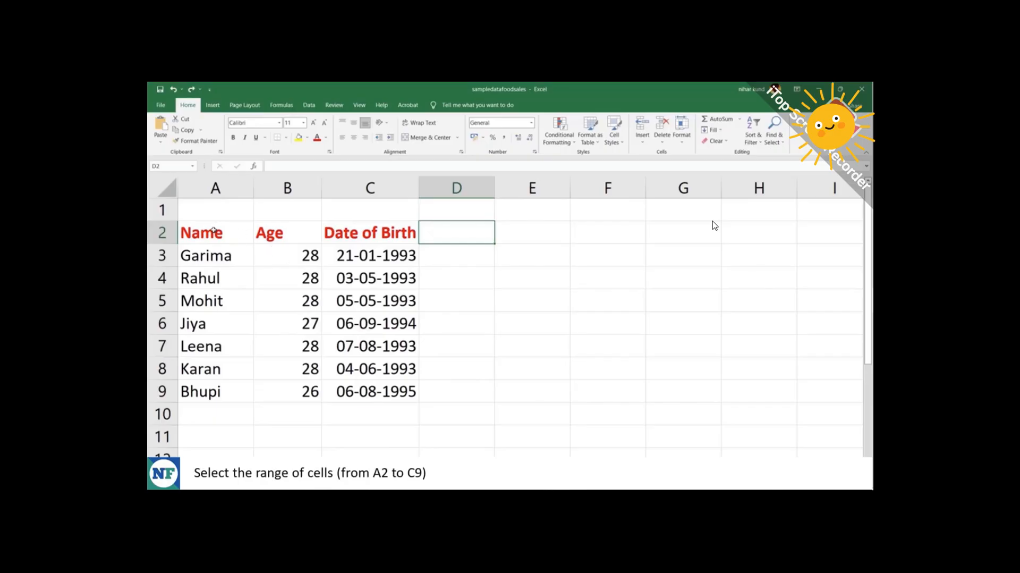
left_click_drag(213, 230, 383, 389)
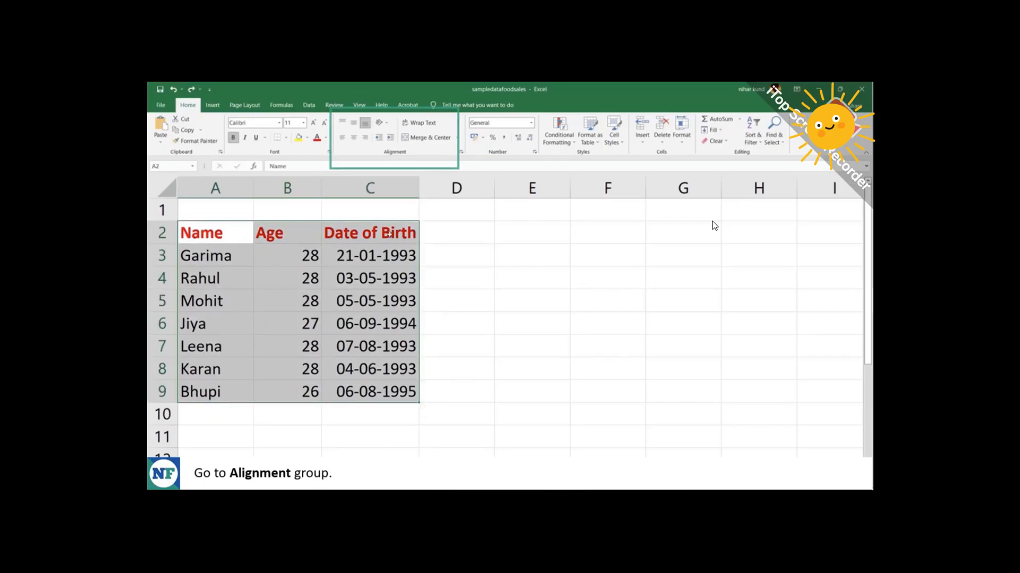
left_click(344, 138)
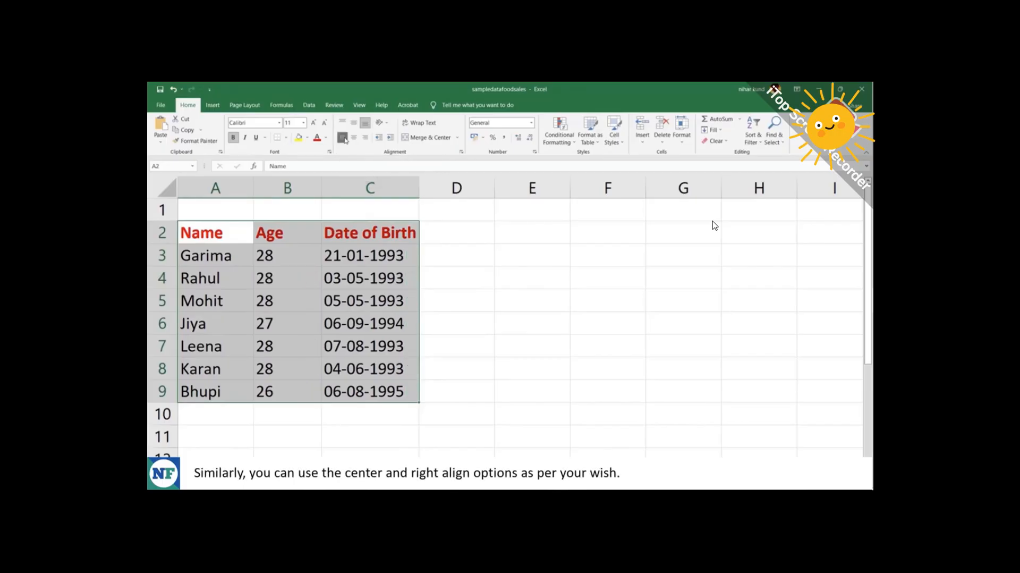
left_click(354, 138)
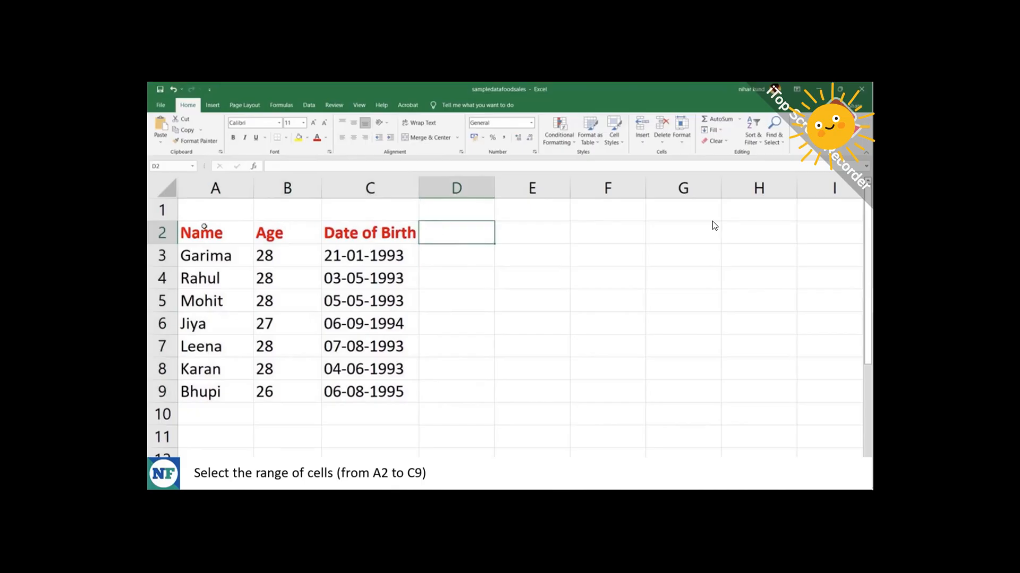
Apply All Borders to every cell in A2:C9.
left_click_drag(206, 226, 368, 389)
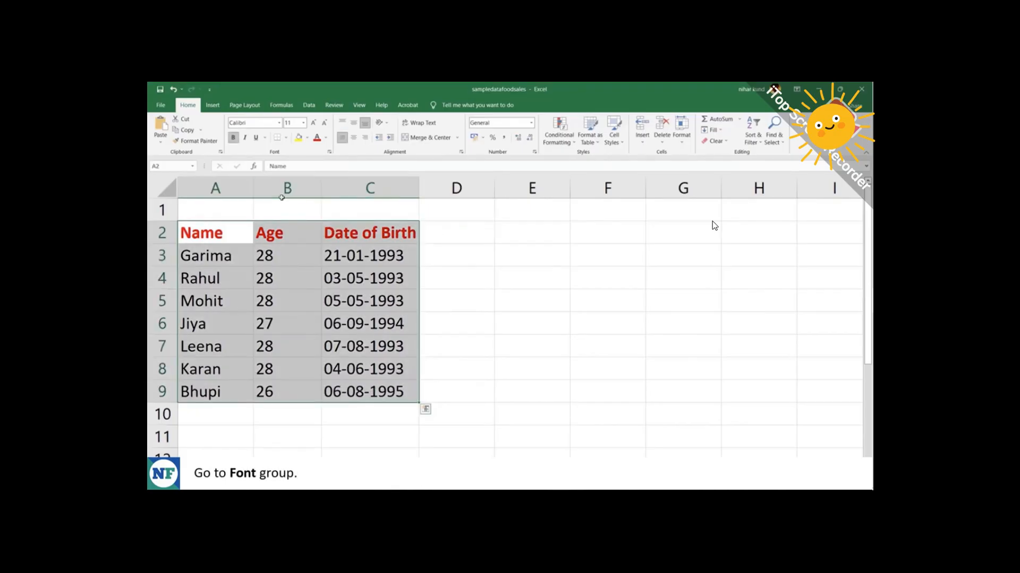
left_click(286, 141)
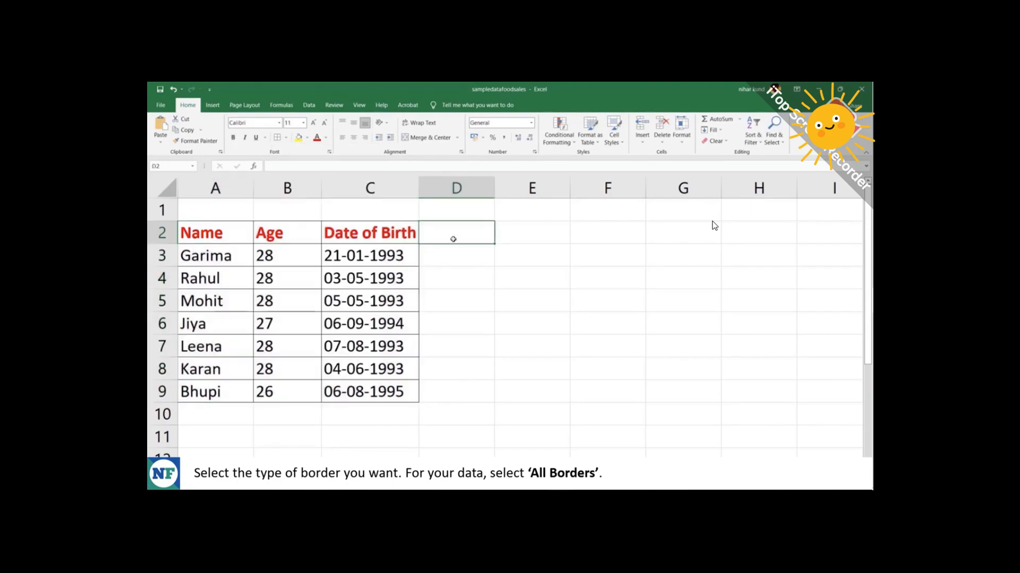
left_click(443, 280)
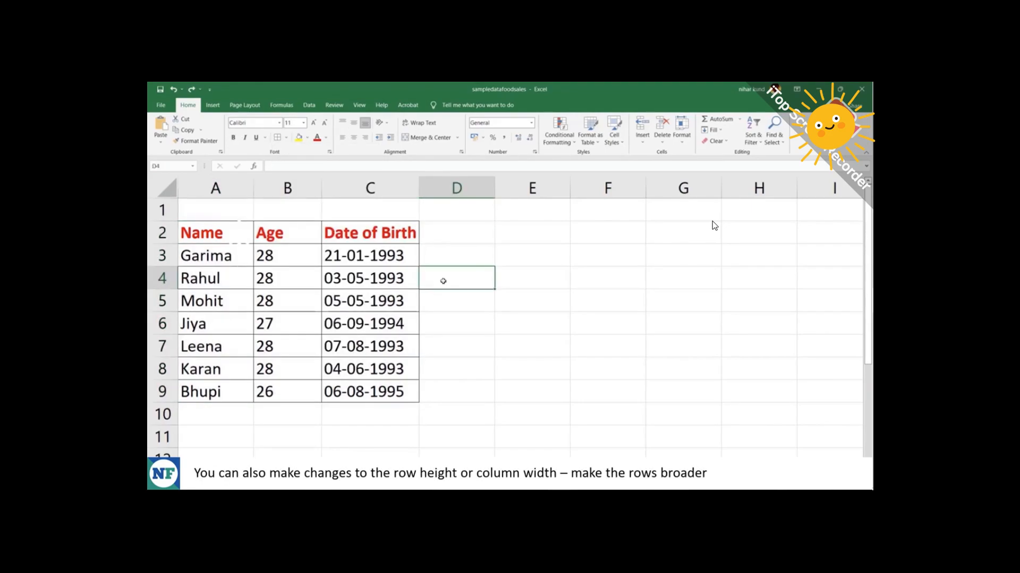
Select column A and bring up the Row Height setting from the Format options.
left_click_drag(217, 233, 370, 233)
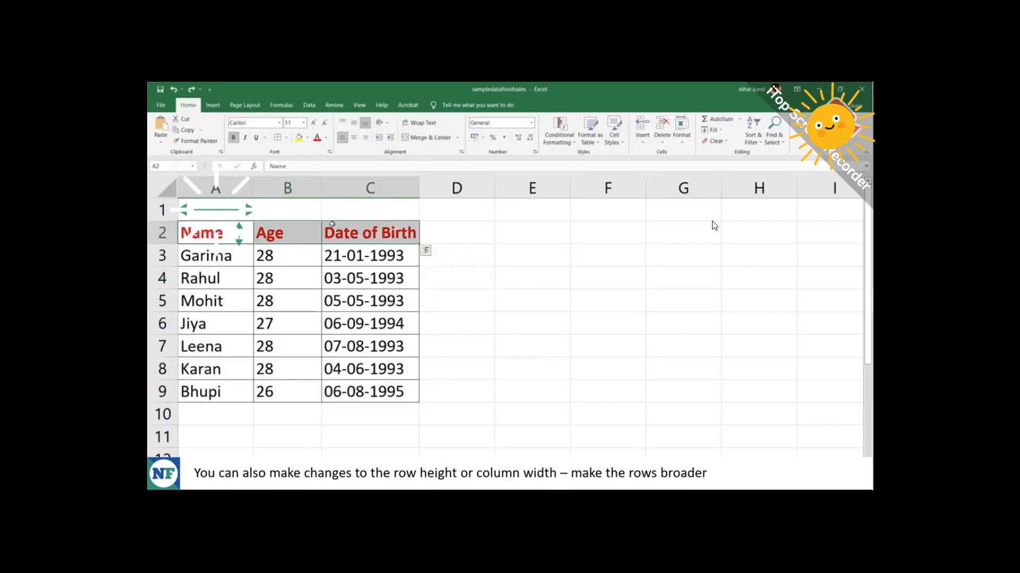
left_click(235, 187)
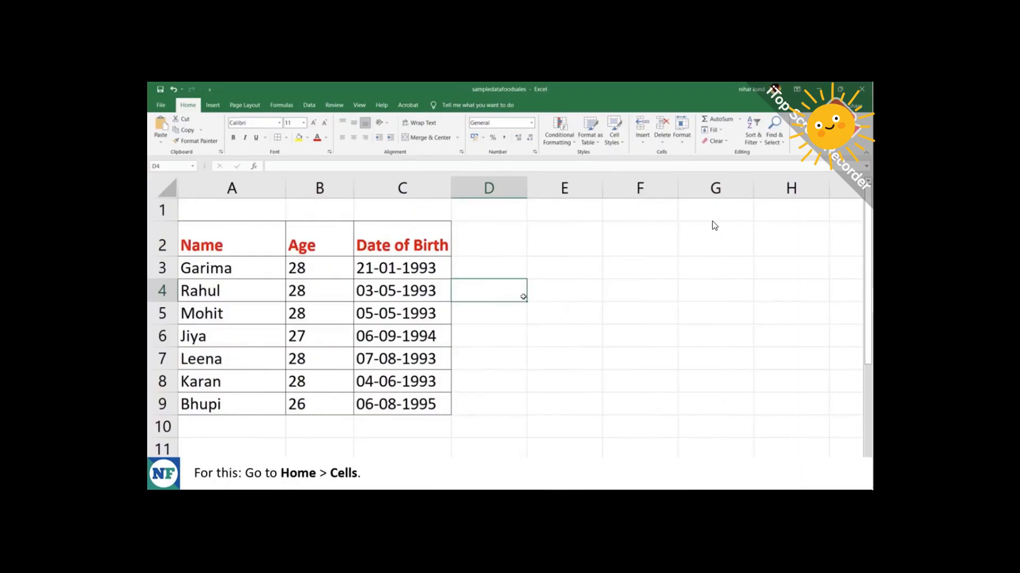
left_click(685, 144)
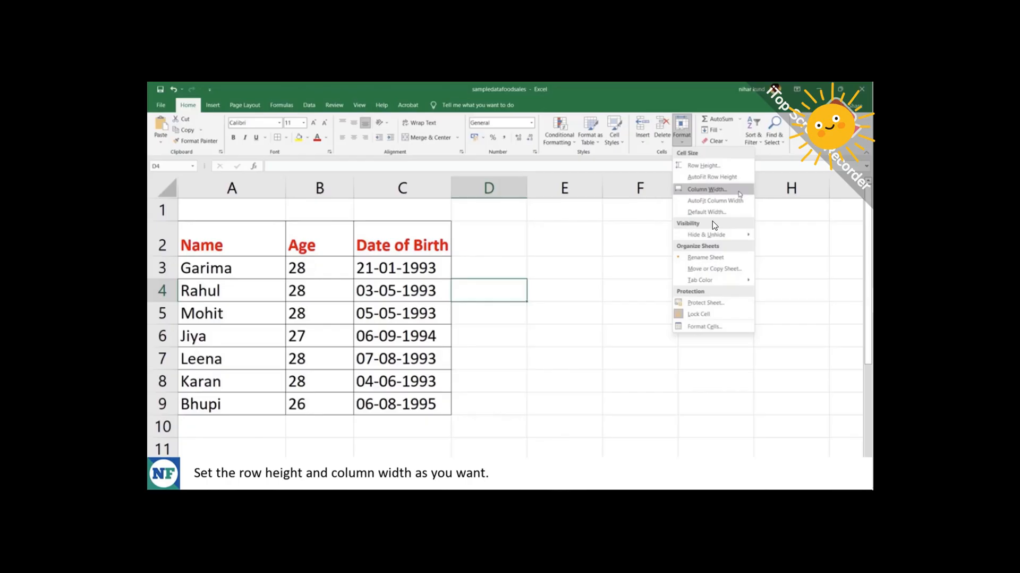
left_click(727, 166)
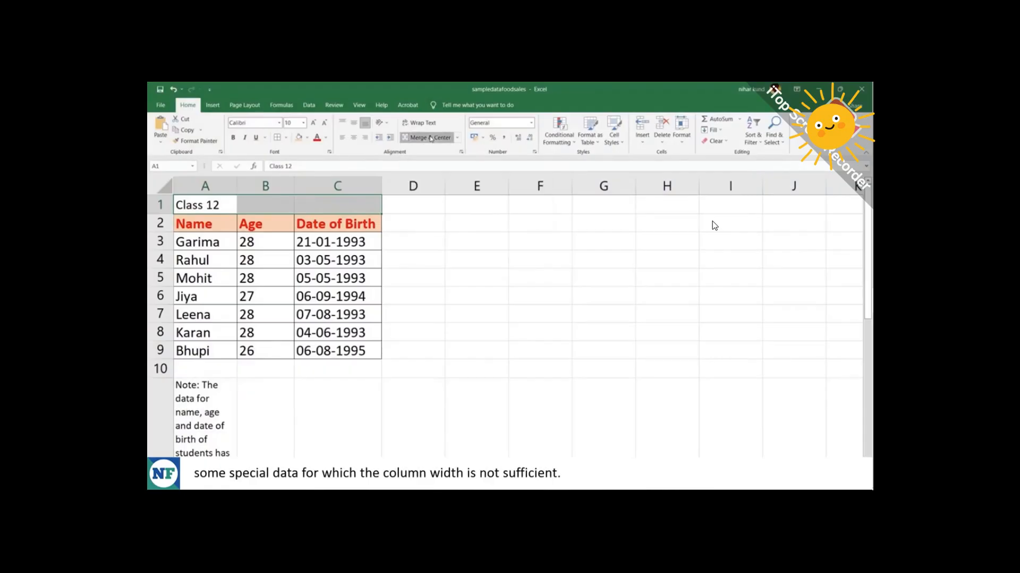
Merge and center the Class 12 title across A1:C1.
left_click(404, 282)
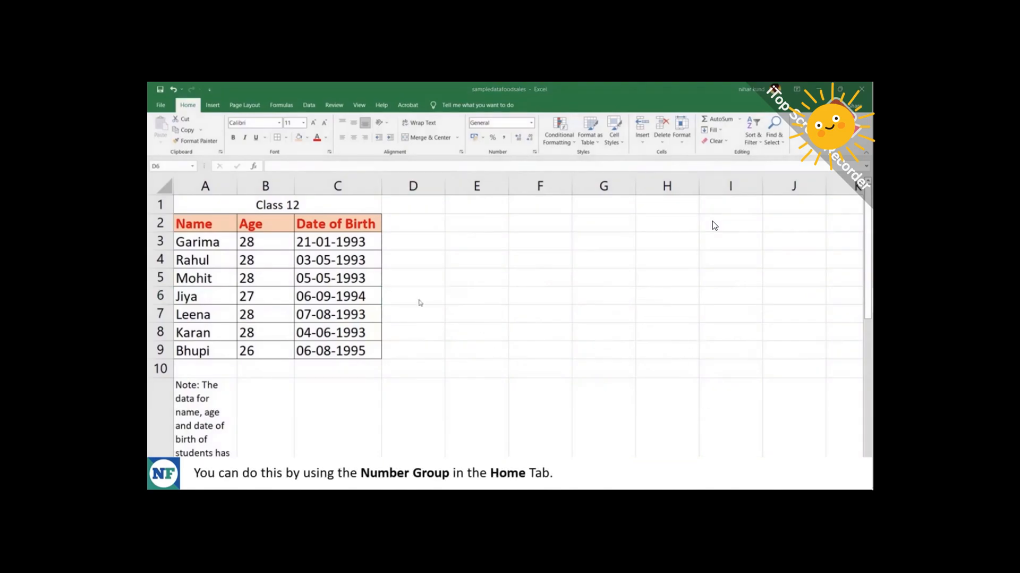
left_click(532, 124)
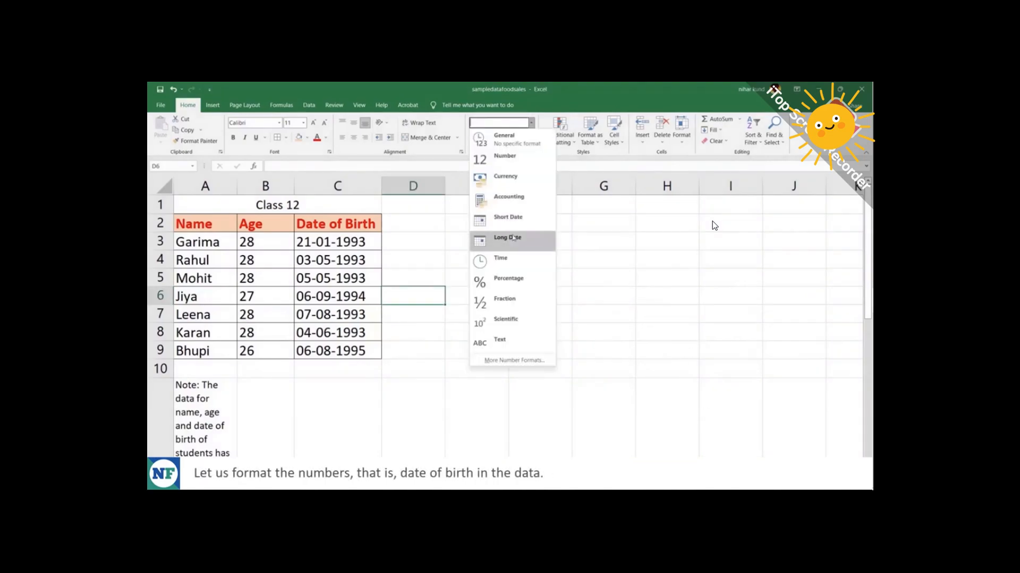
Format the Date of Birth values in C3:C9 as Long Date, e.g. 21 January 1993.
left_click(383, 255)
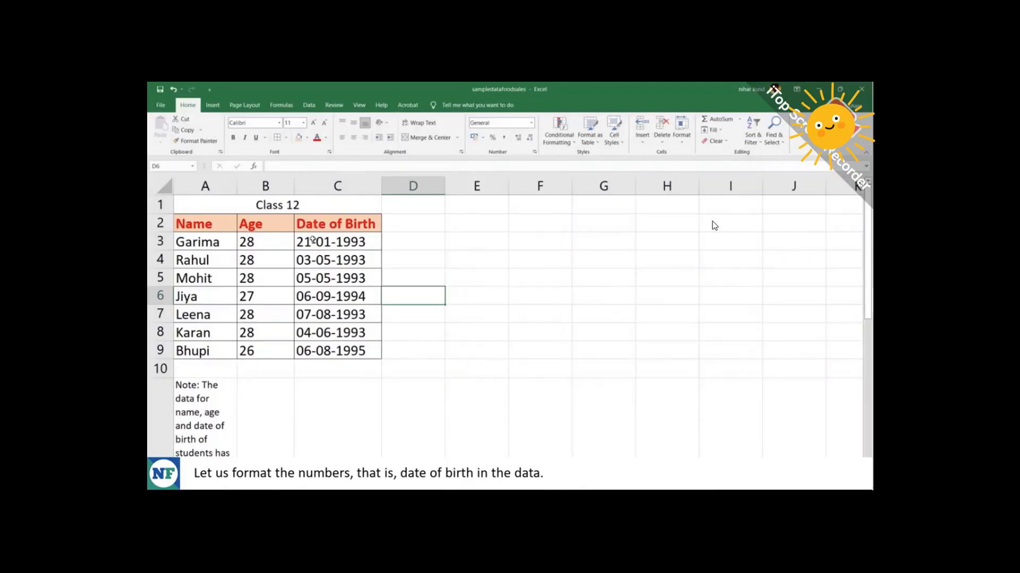
left_click_drag(313, 240, 327, 348)
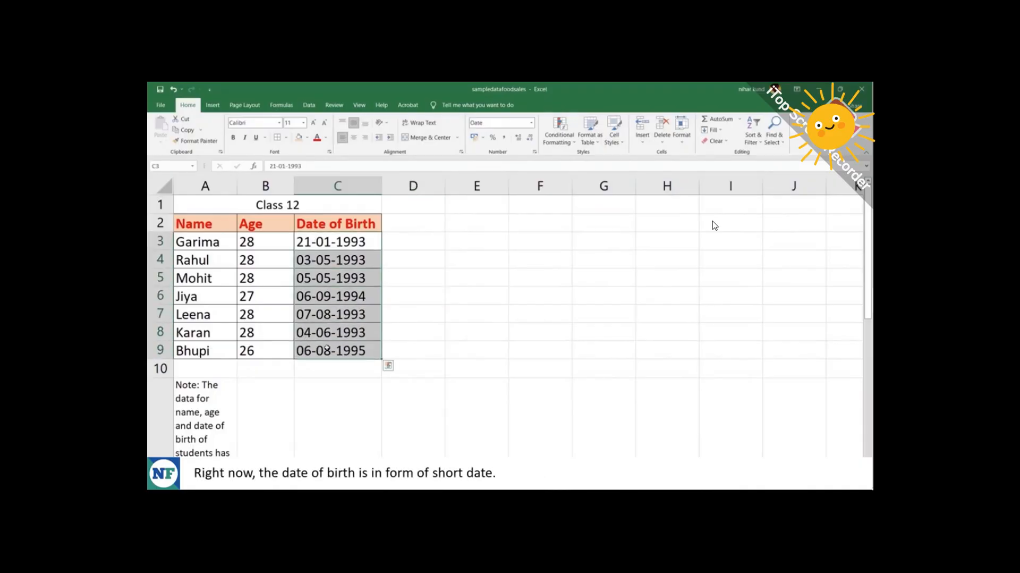
left_click(532, 123)
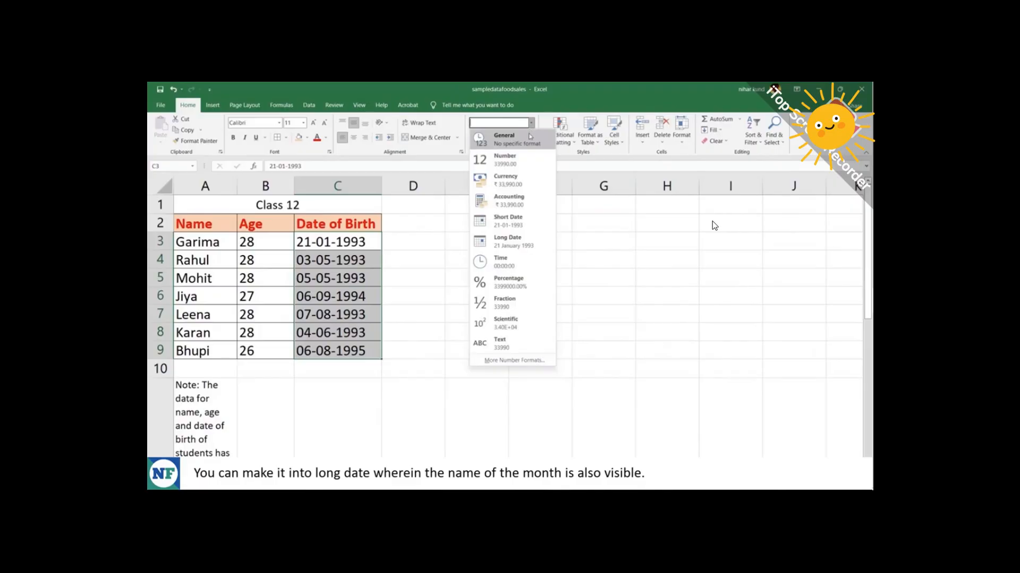
left_click(520, 248)
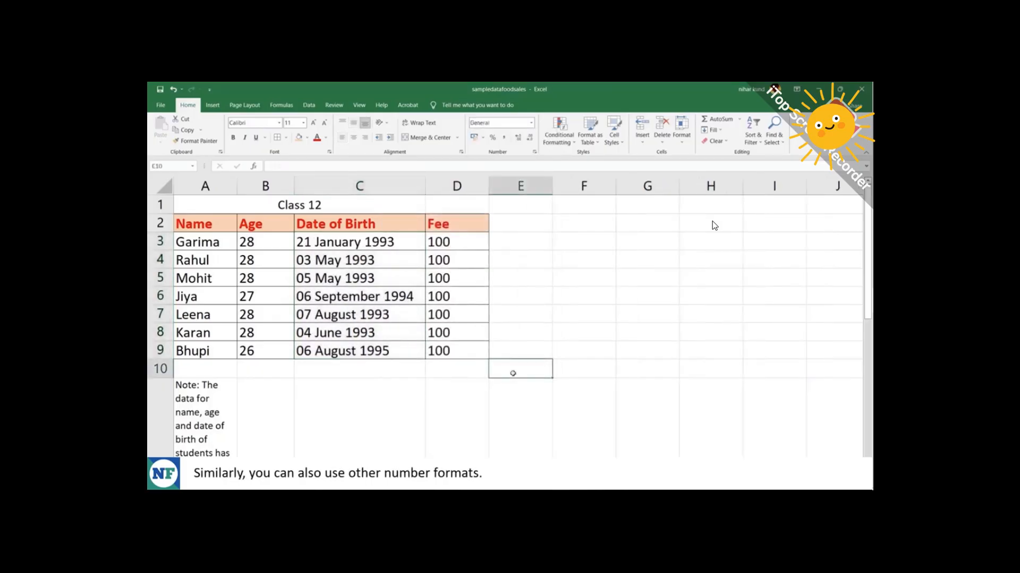
Format the Fee amounts D3:D9 as rupee Currency showing ₹ 100.00, trying Increase Decimal.
left_click(531, 123)
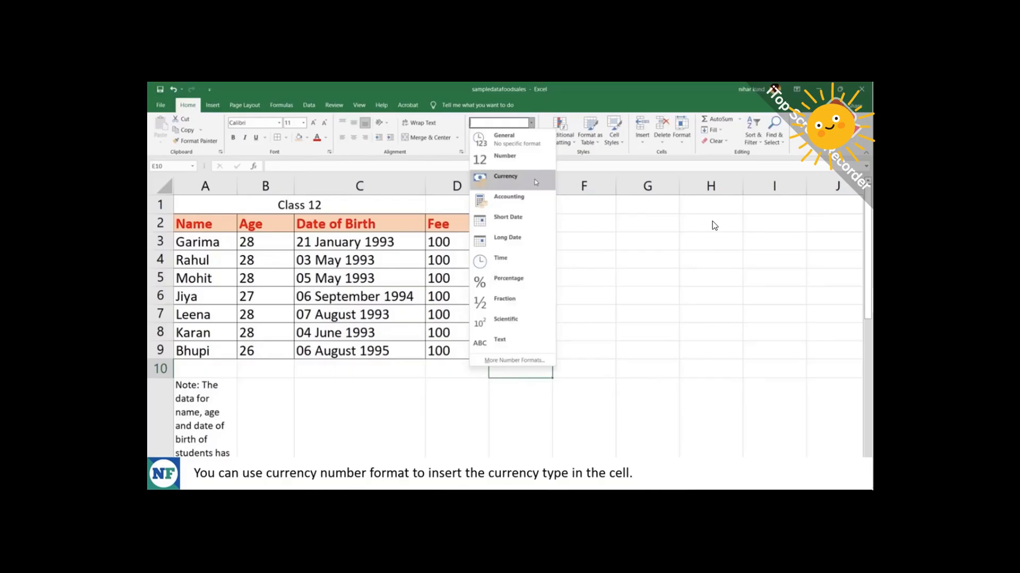
left_click(568, 242)
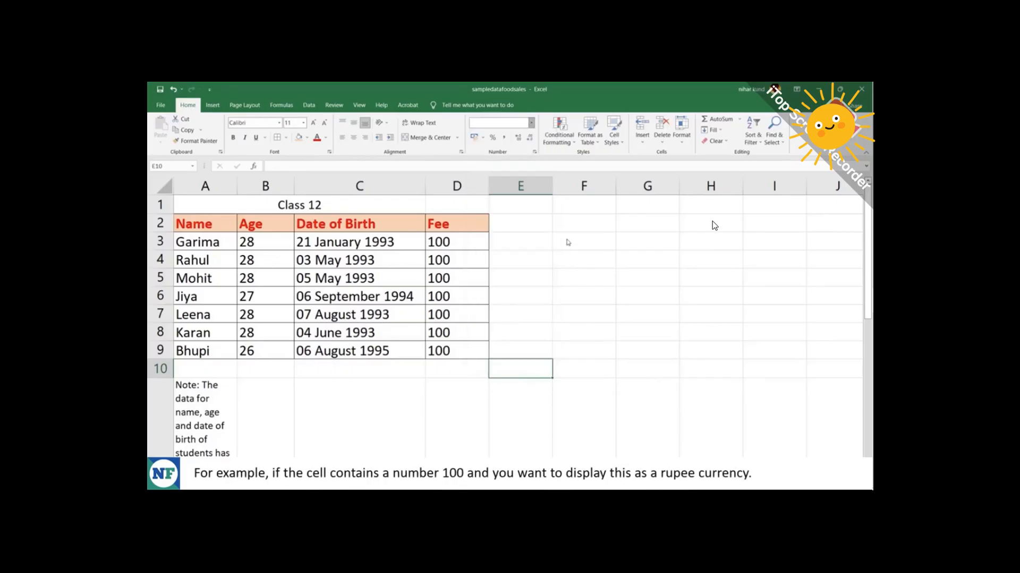
left_click(457, 241)
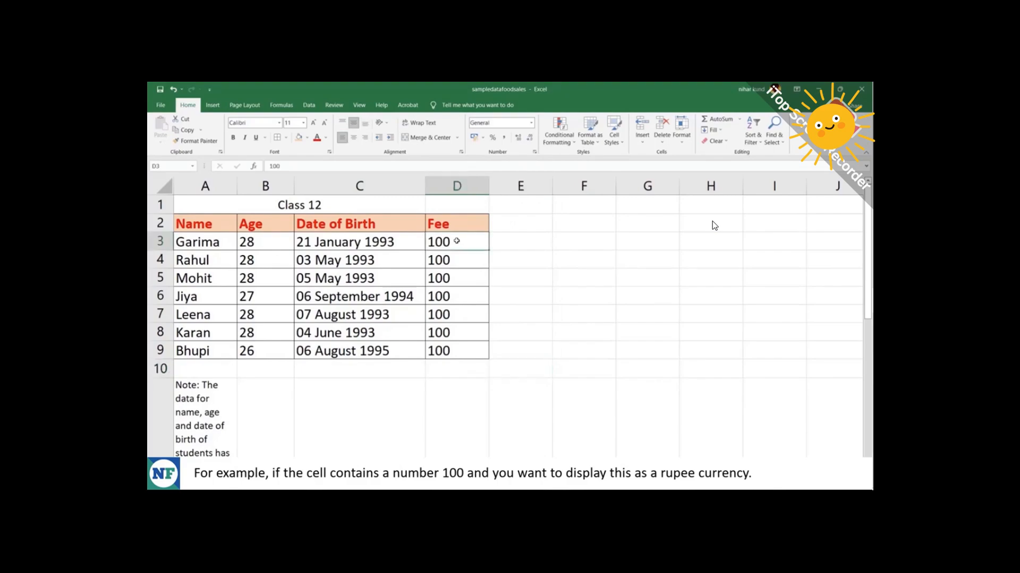
left_click_drag(457, 241, 459, 351)
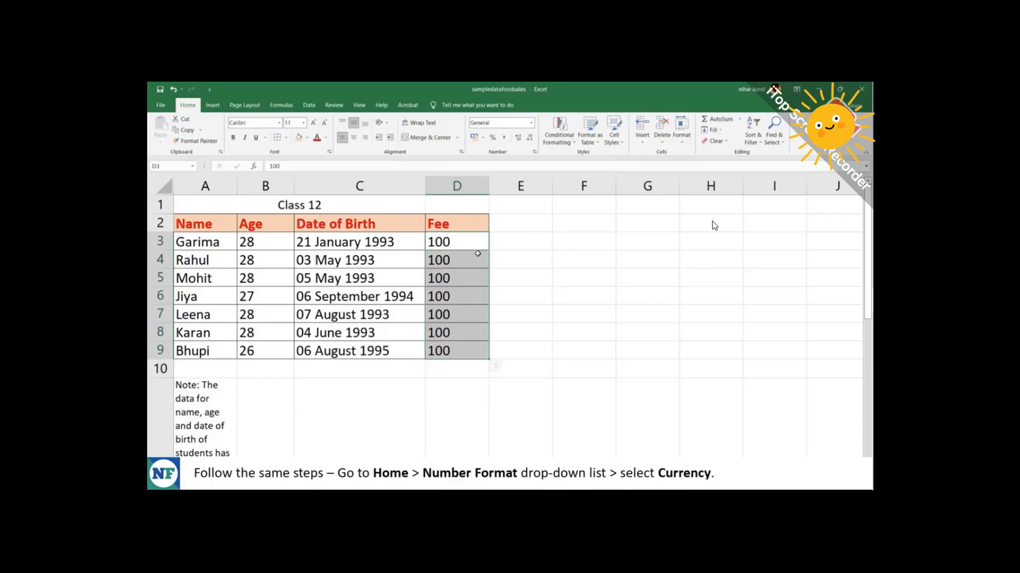
left_click(532, 123)
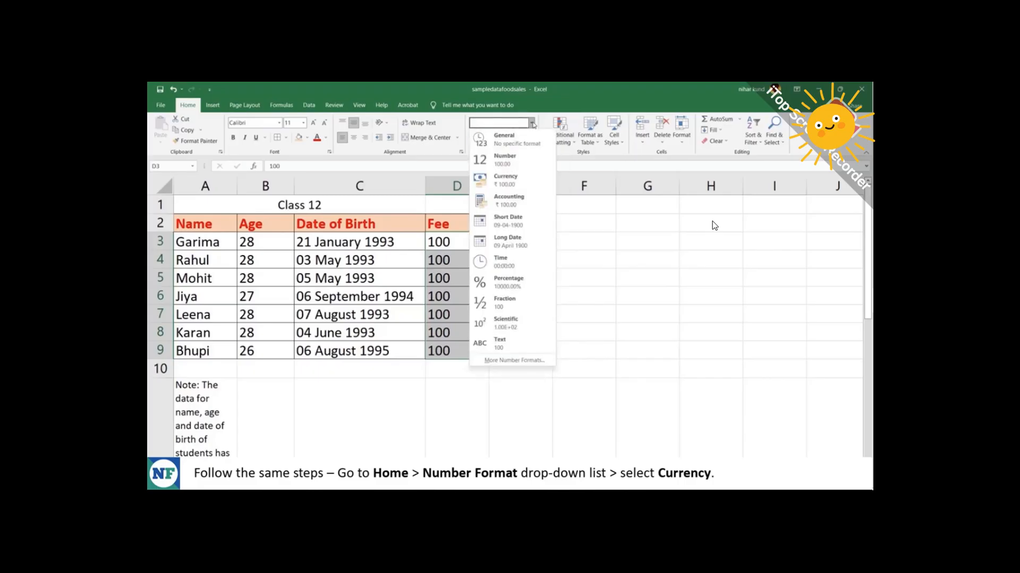
left_click(525, 183)
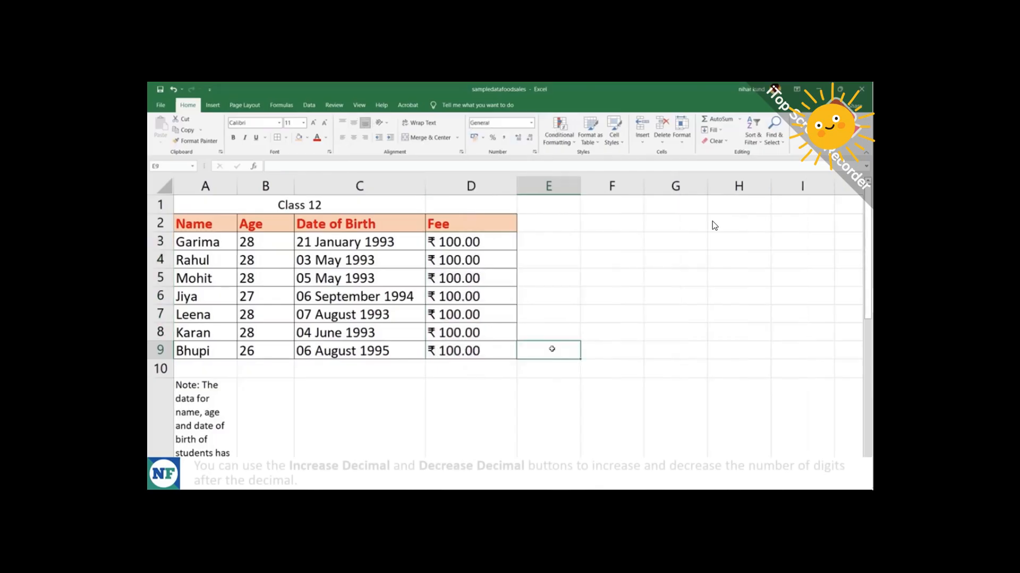
left_click_drag(488, 238, 488, 349)
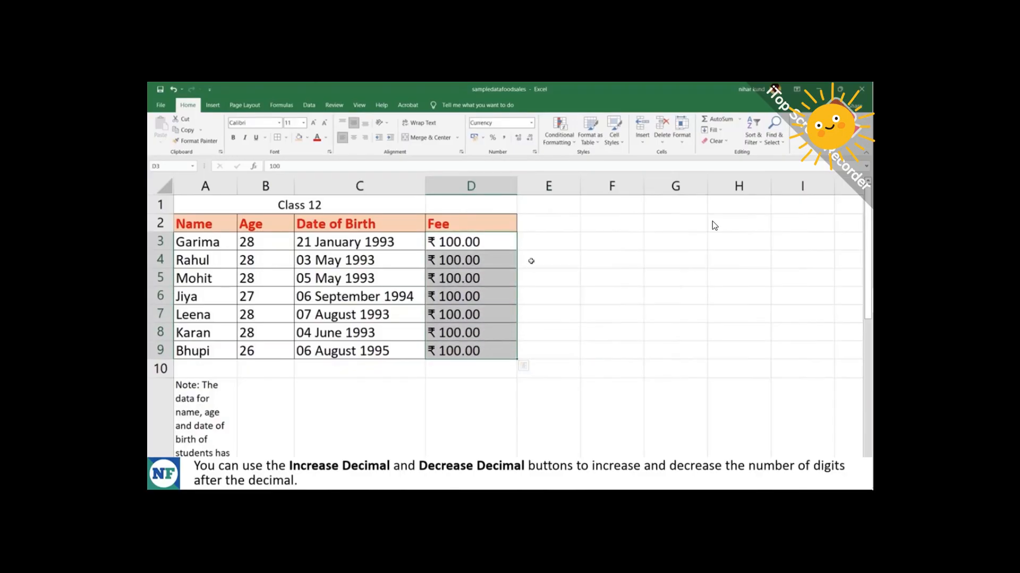
left_click(519, 142)
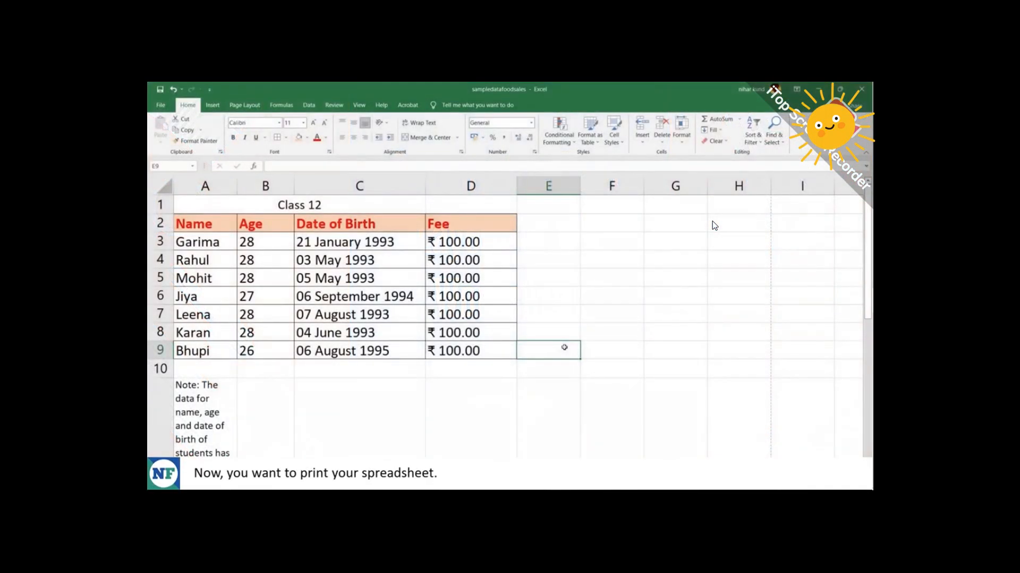
Preview the Class 12 table in the Print view, then return to the sheet.
left_click(161, 105)
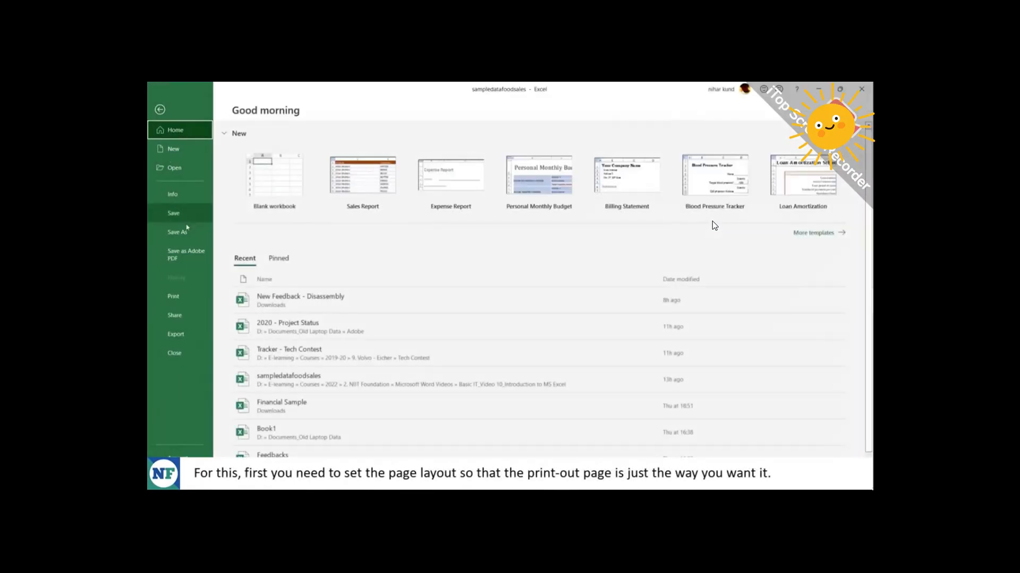
left_click(178, 299)
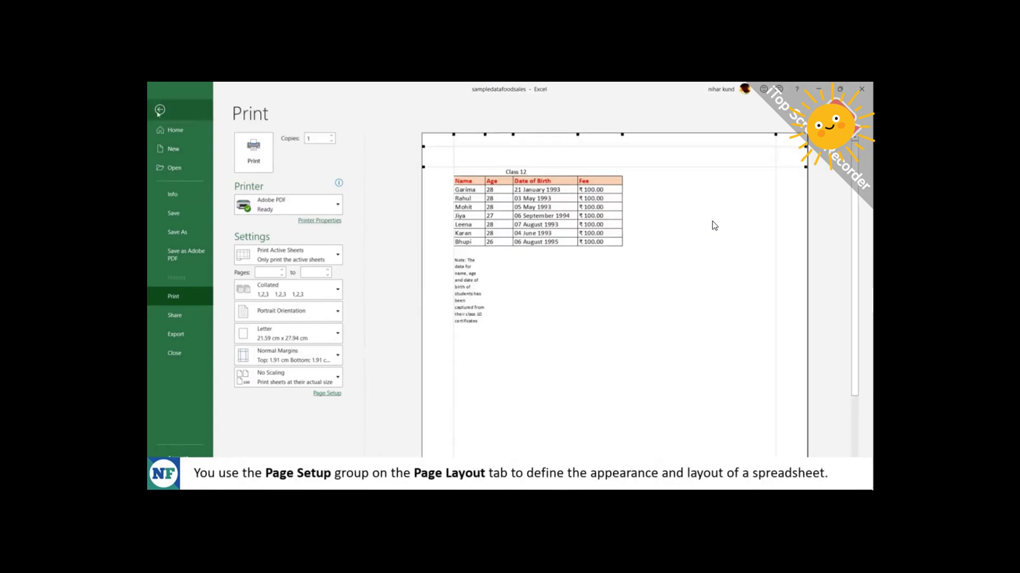
key("Escape")
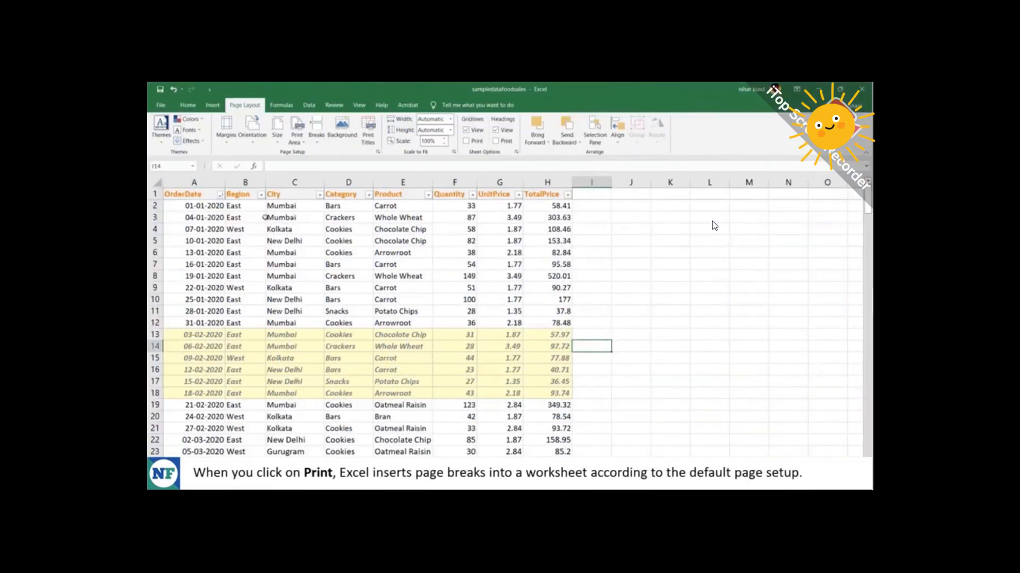
left_click(161, 104)
left_click(174, 296)
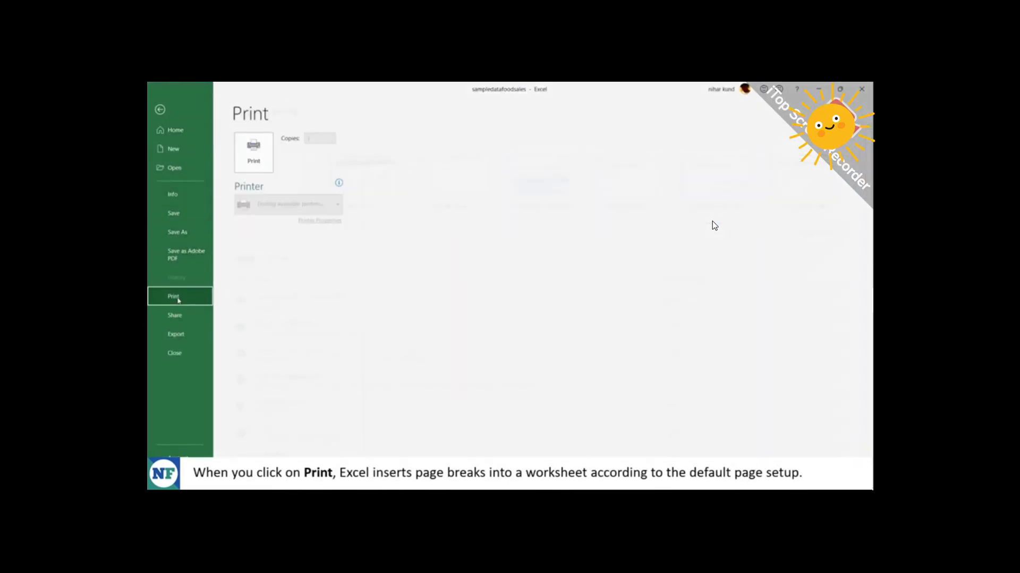
scroll(688, 395, "down", 3)
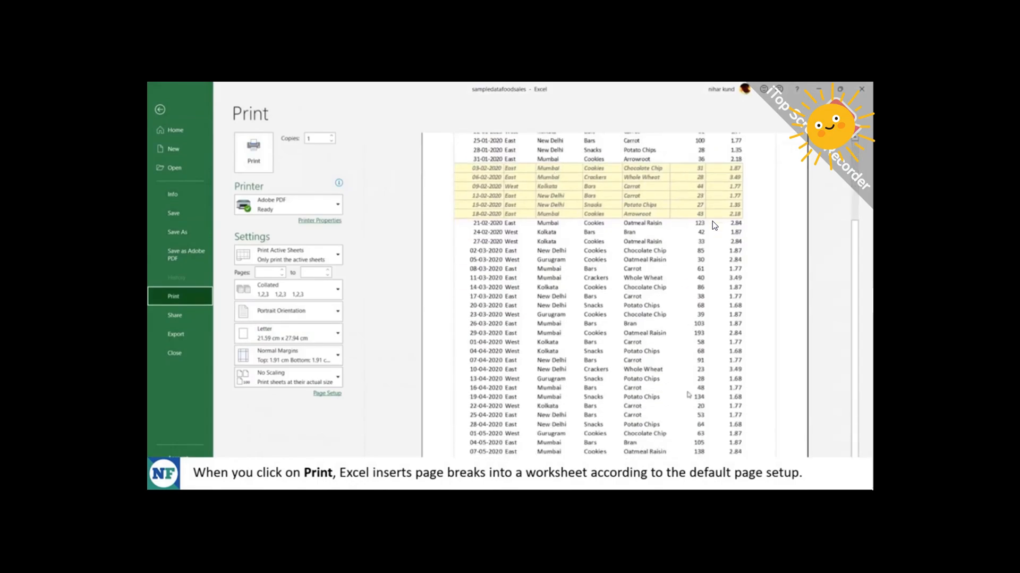
scroll(689, 394, "up", 5)
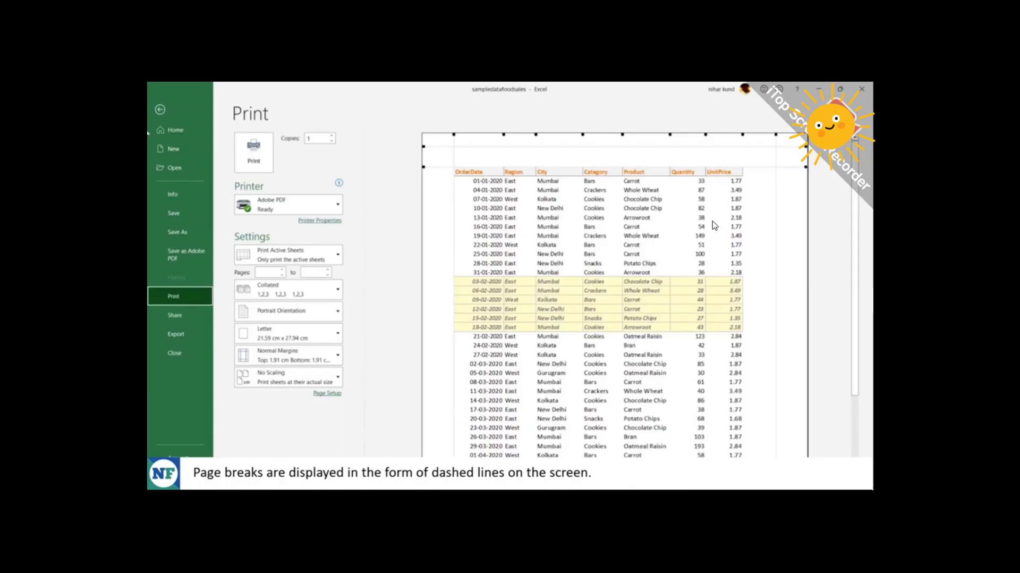
left_click(160, 110)
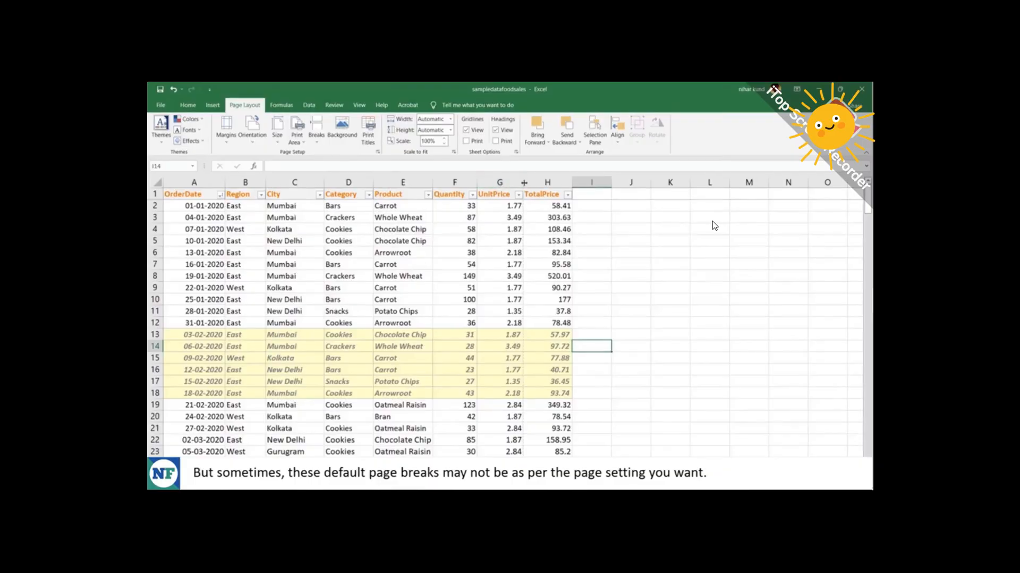
left_click_drag(524, 183, 524, 183)
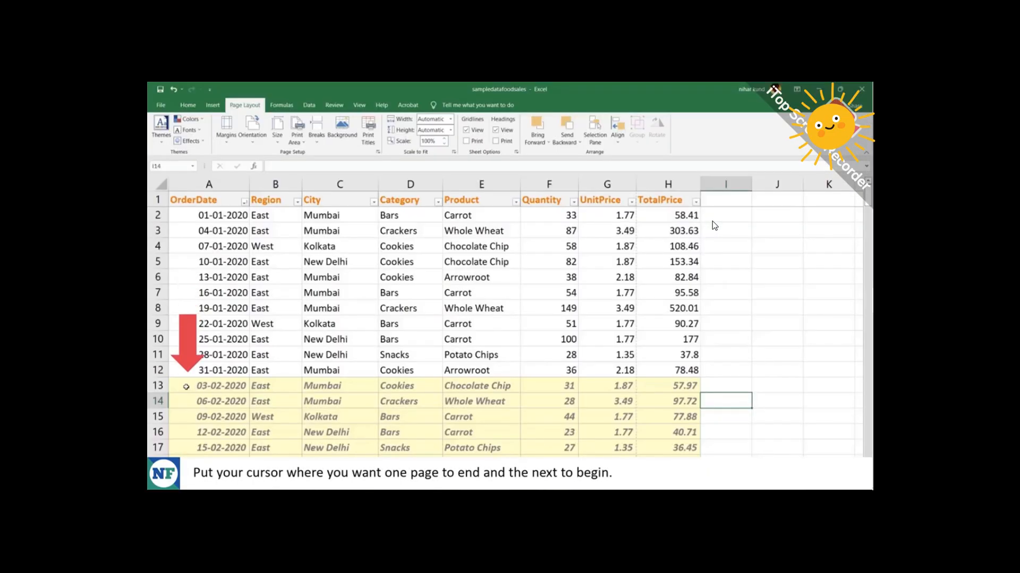
Insert a page break above row 13 of the sales table.
left_click(186, 386)
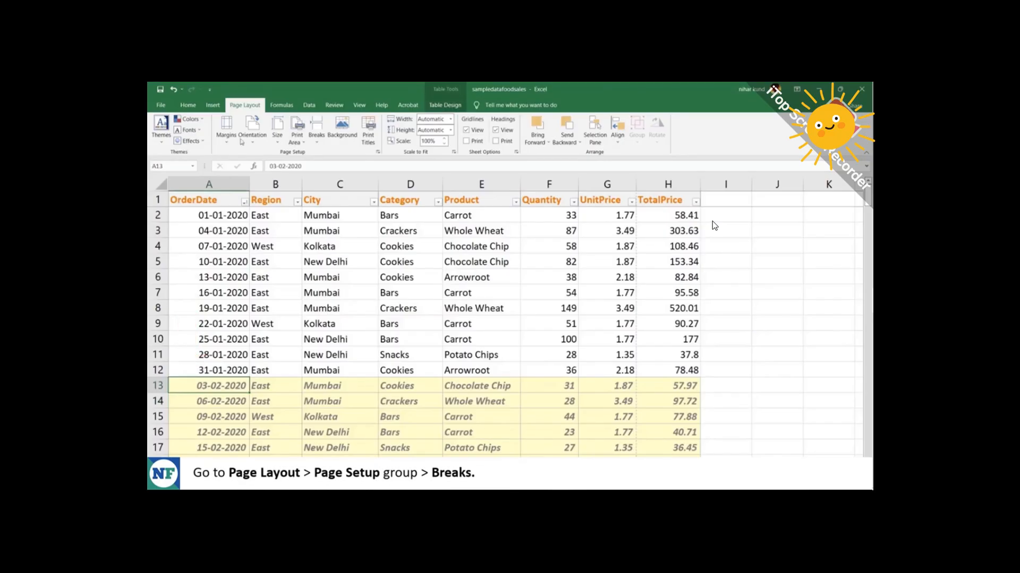
left_click(320, 143)
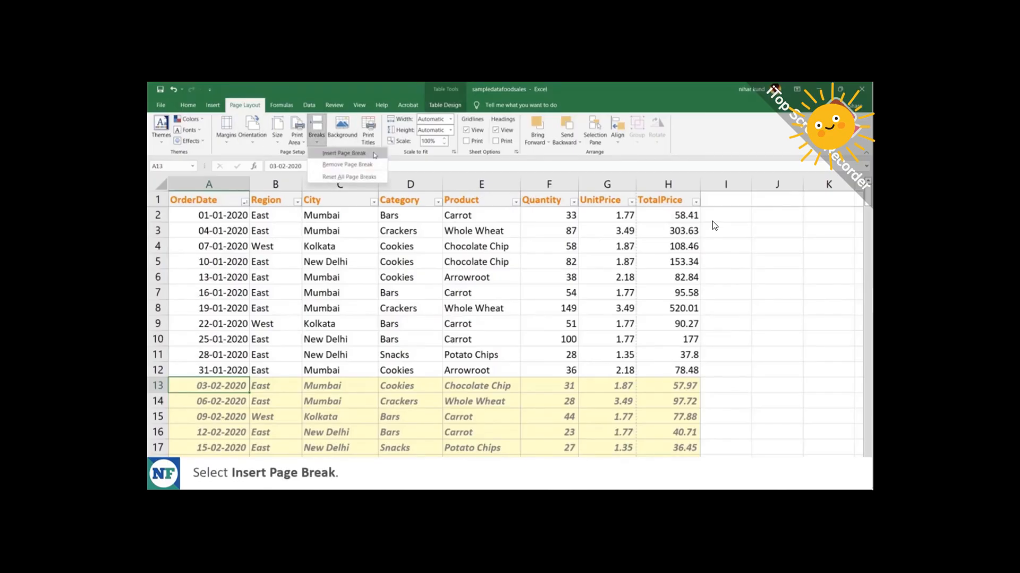
left_click(344, 152)
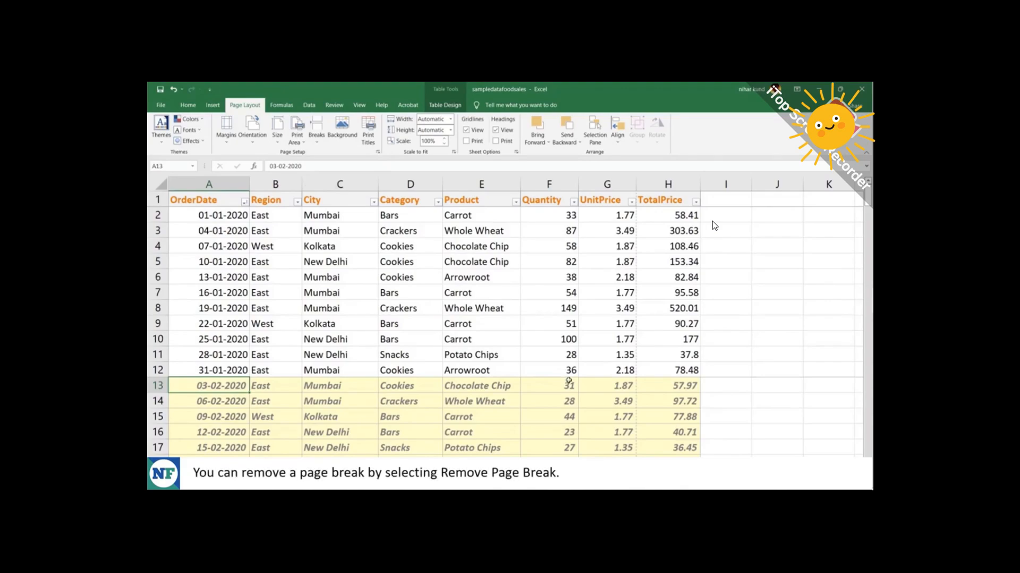
Remove the page break above row 13 again.
left_click(317, 141)
left_click(346, 165)
left_click(713, 389)
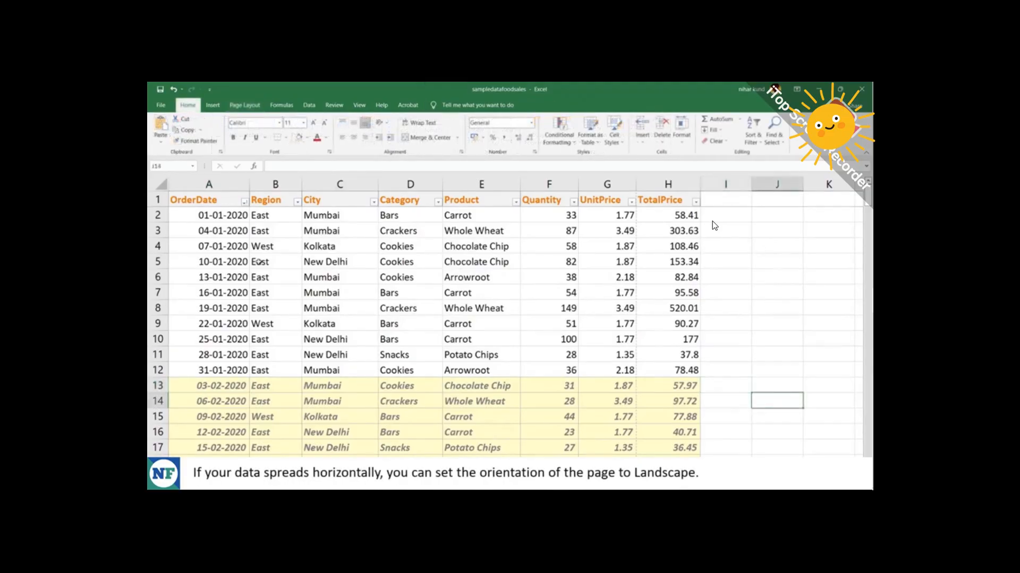
left_click(161, 106)
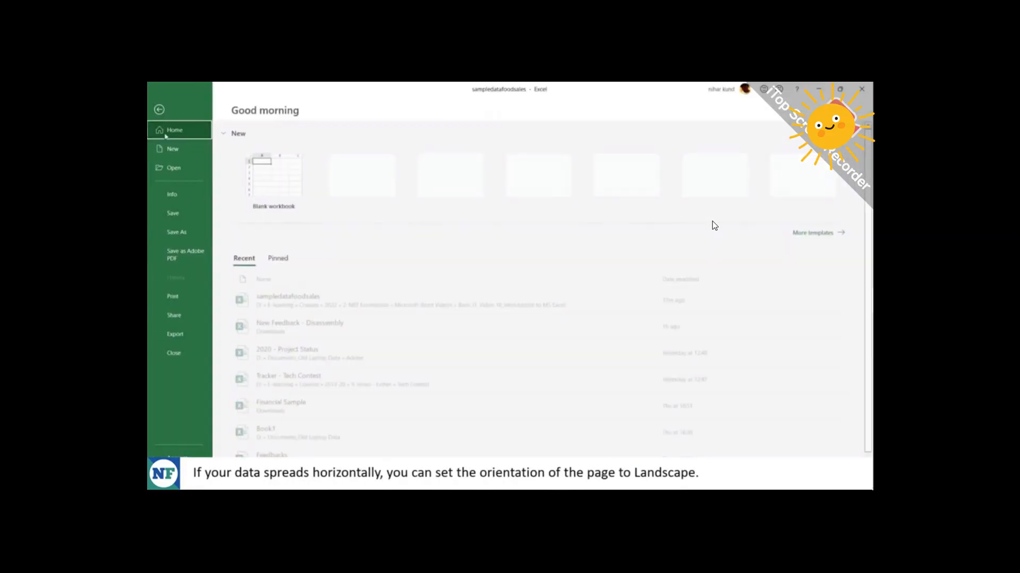
left_click(179, 296)
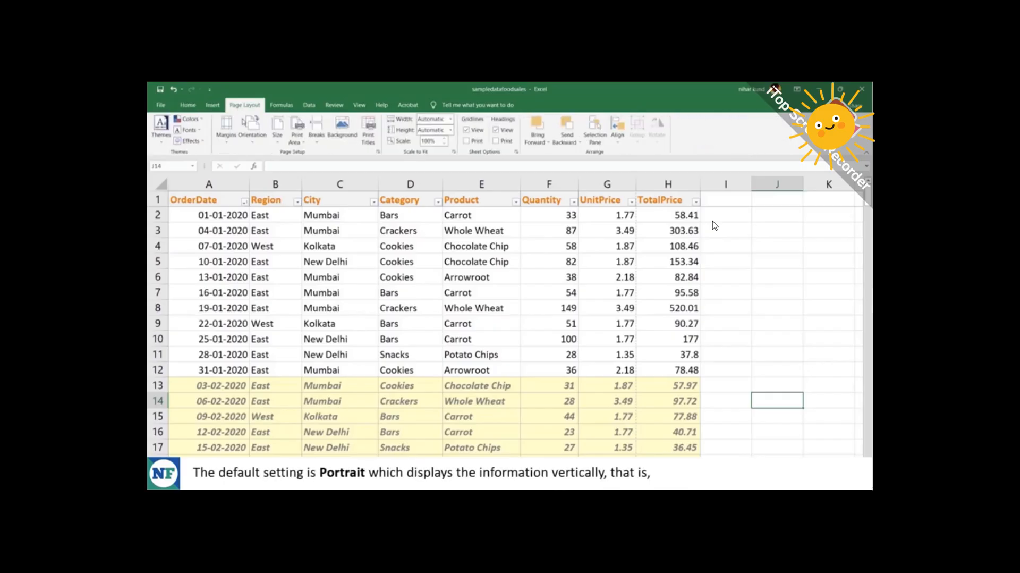
left_click(253, 141)
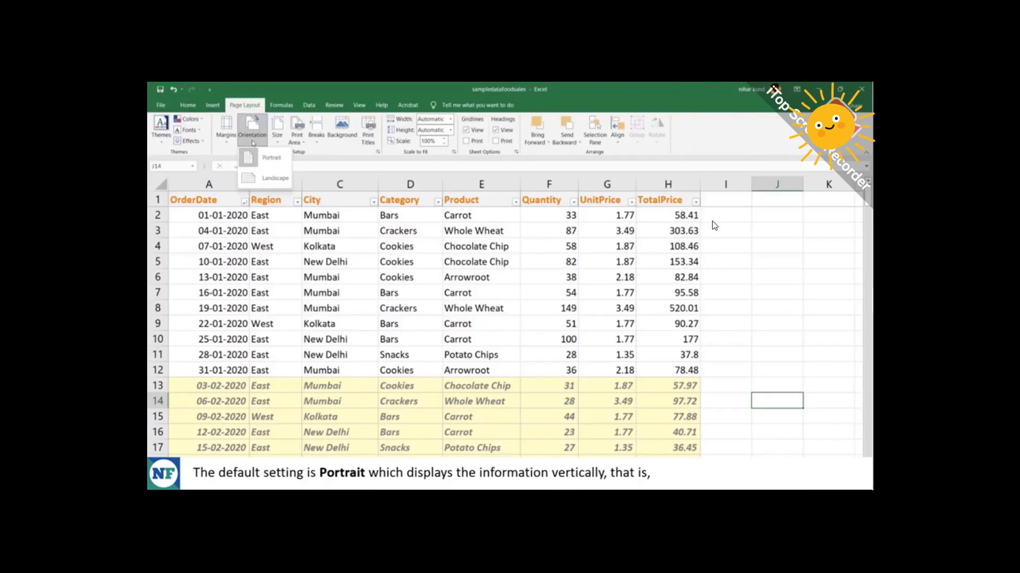
left_click(253, 141)
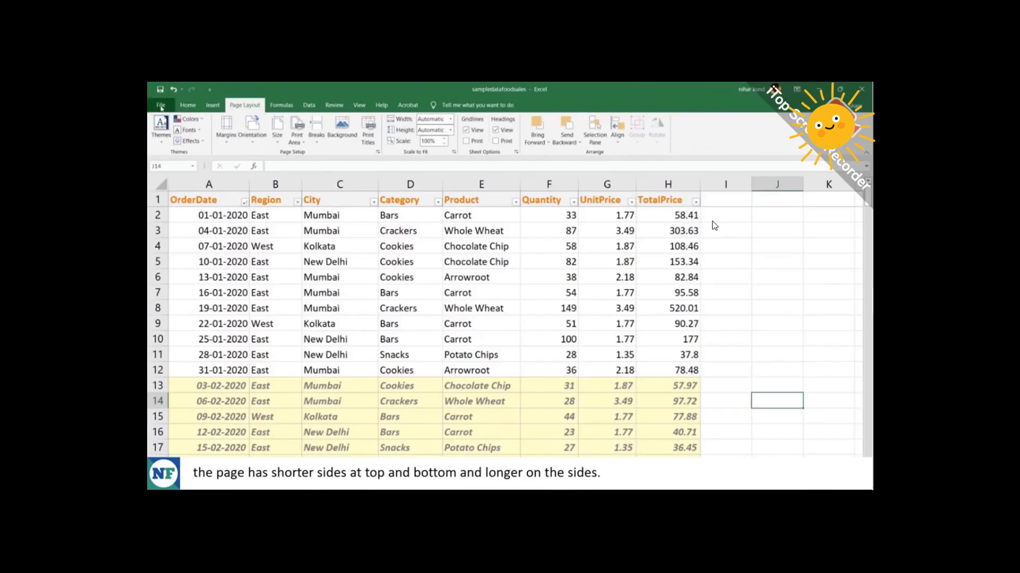
left_click(161, 105)
left_click(174, 296)
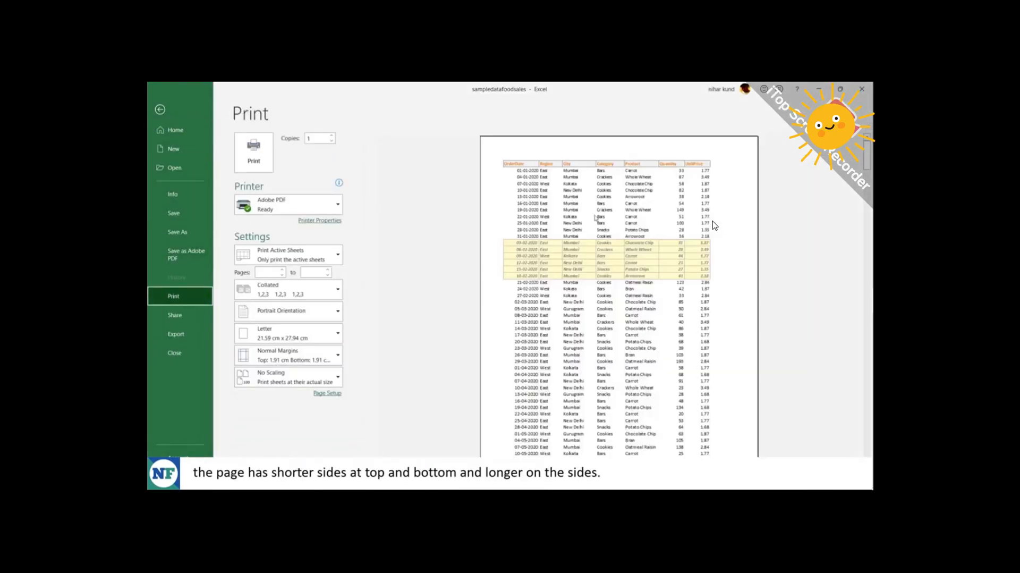
key("Escape")
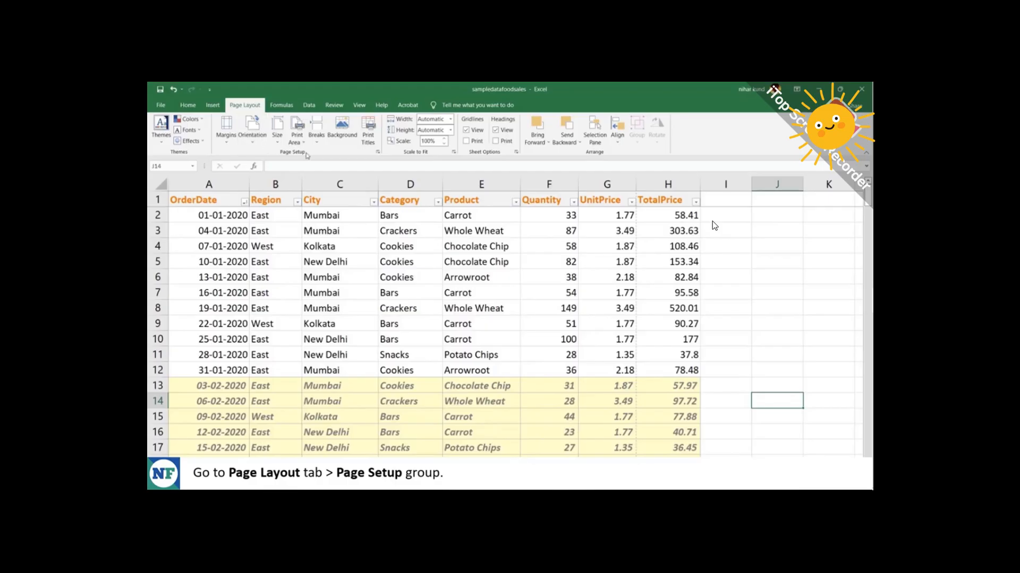
Switch the sales sheet's page orientation to Landscape.
left_click(252, 142)
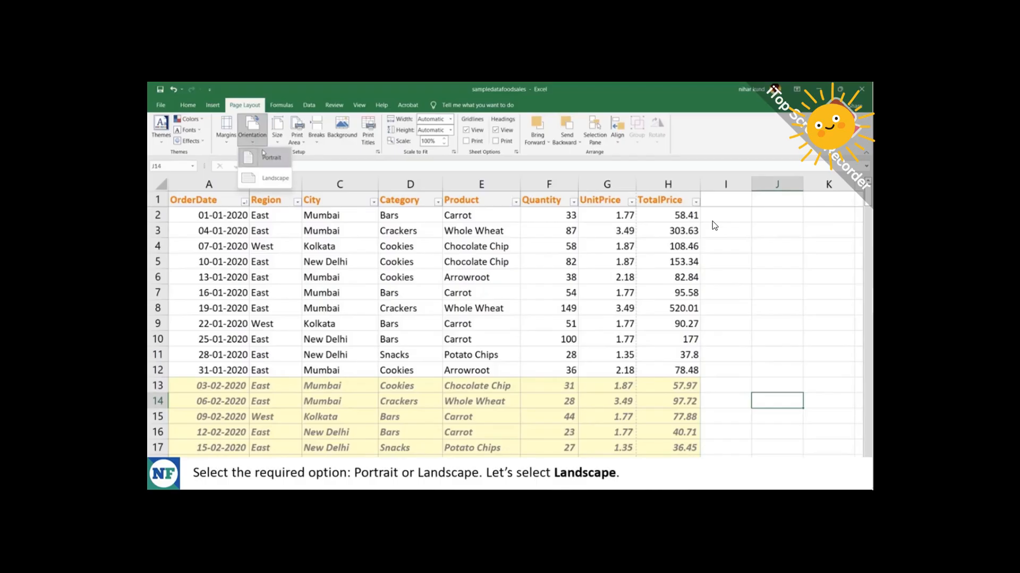
left_click(271, 178)
left_click(722, 263)
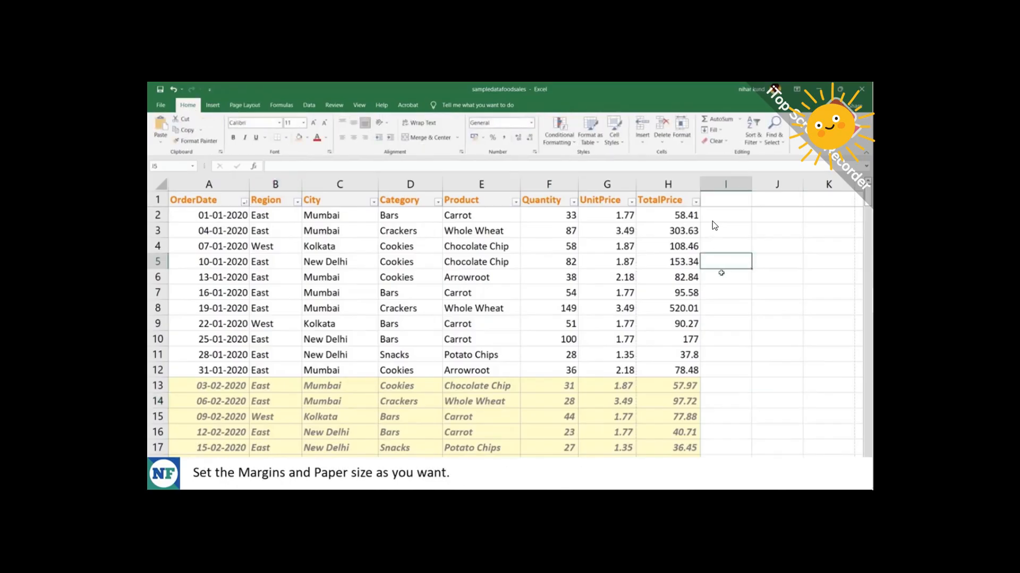
left_click(722, 274)
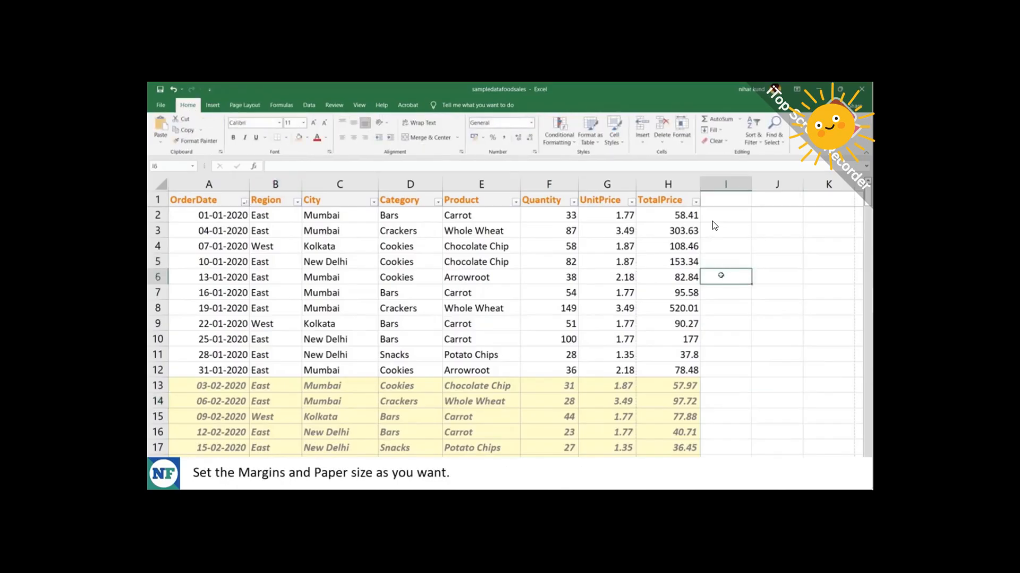
Check the margin presets, keeping Normal, and keep Letter as the paper size.
left_click(245, 105)
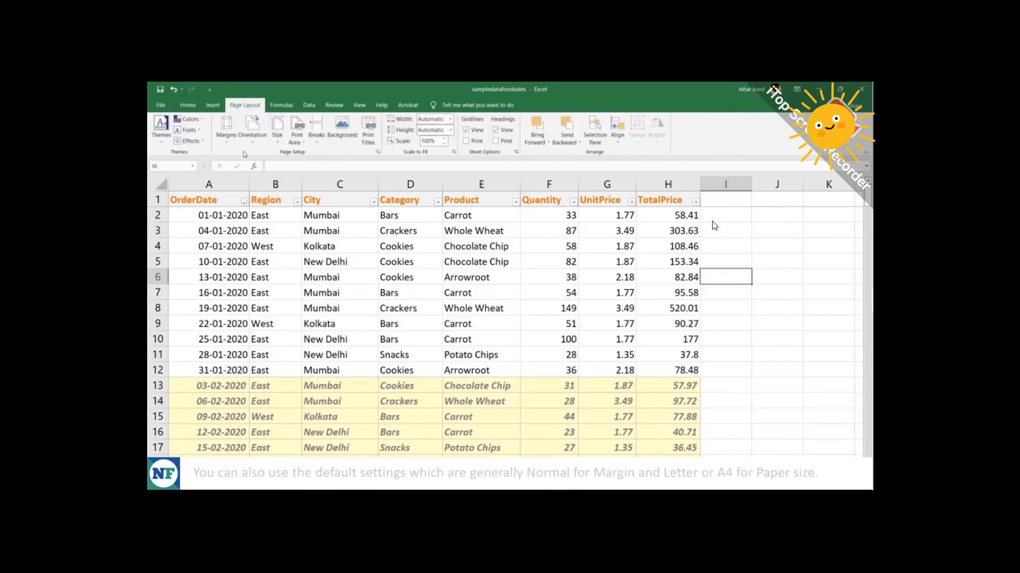
left_click(227, 145)
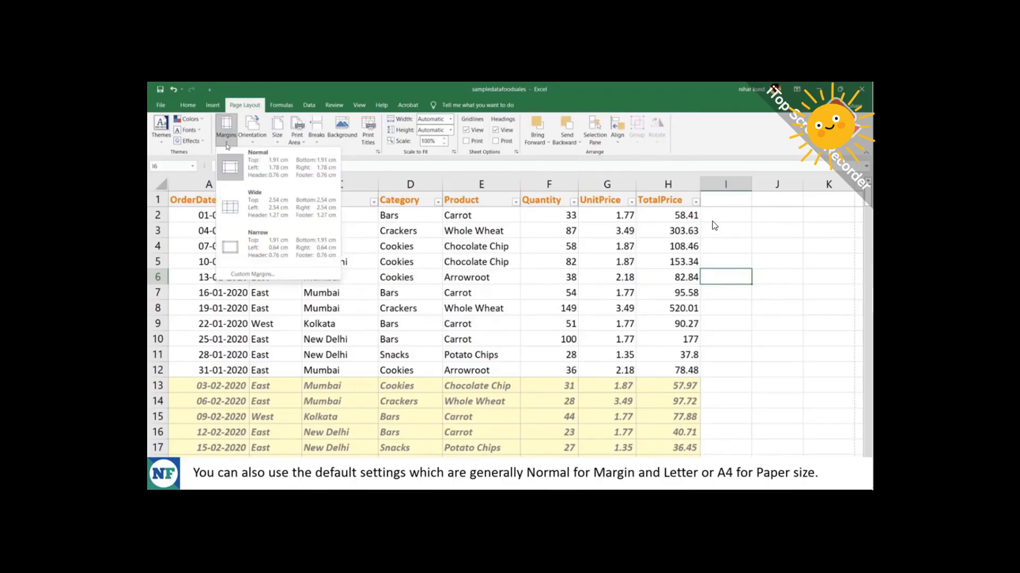
left_click(279, 142)
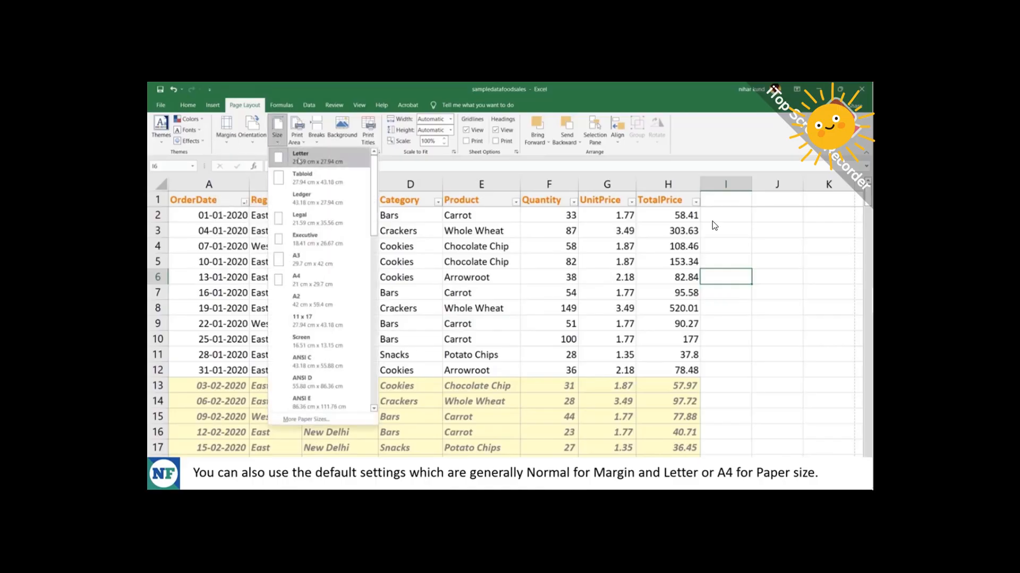
left_click(317, 161)
left_click(280, 276)
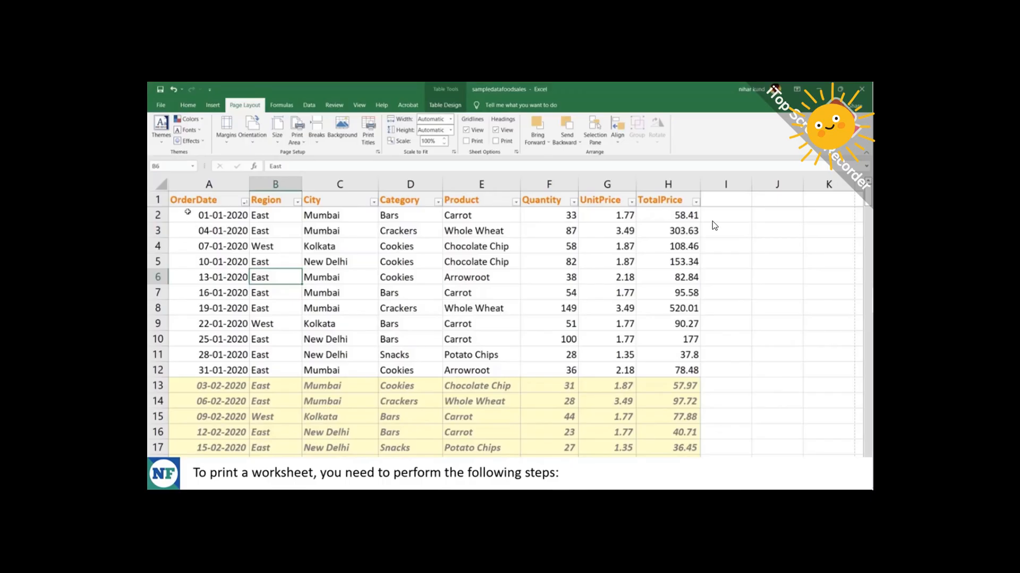
On the Print page, confirm Landscape orientation, Letter paper and Normal margins.
left_click(160, 105)
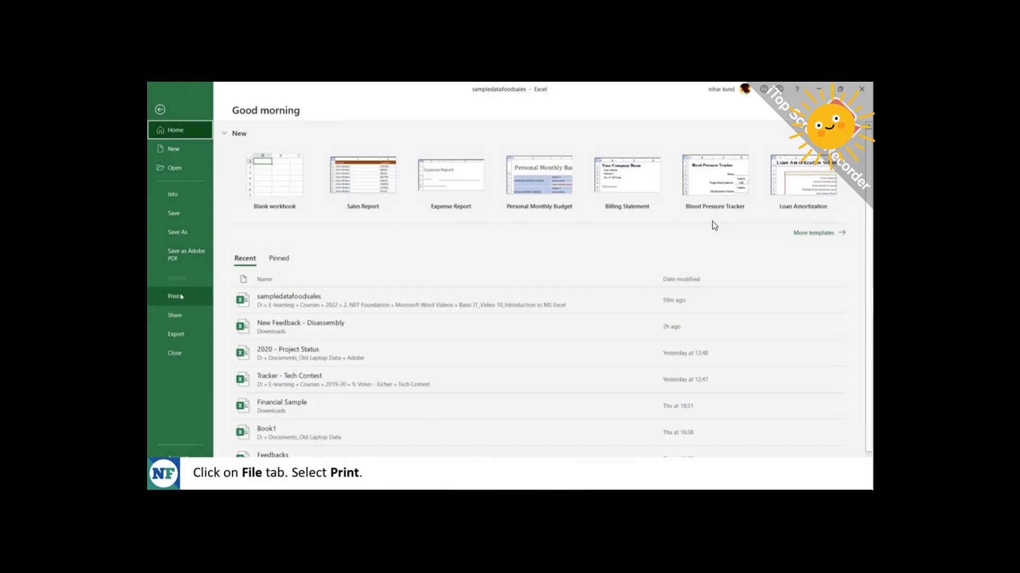
left_click(175, 296)
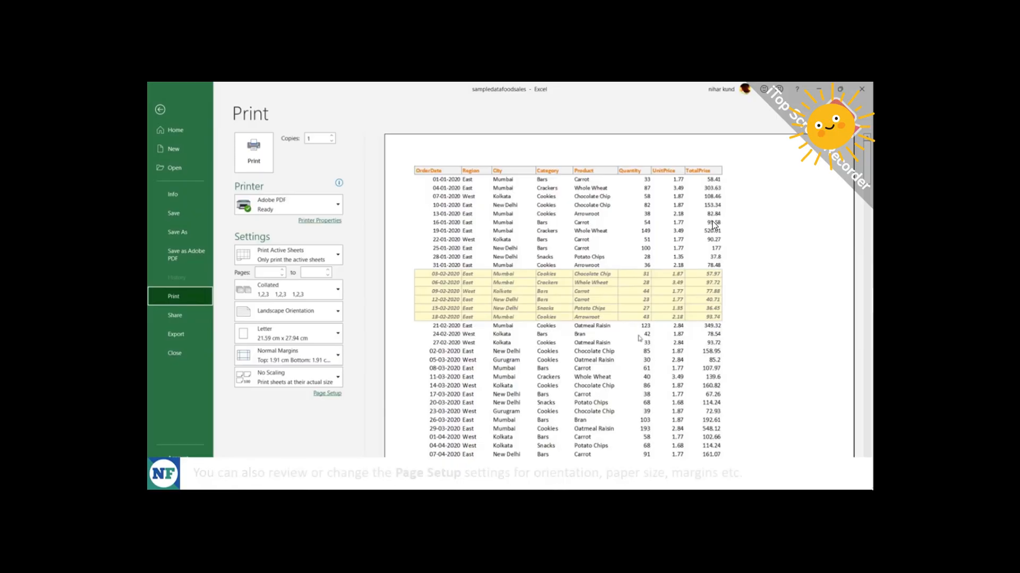
left_click(329, 316)
left_click(329, 311)
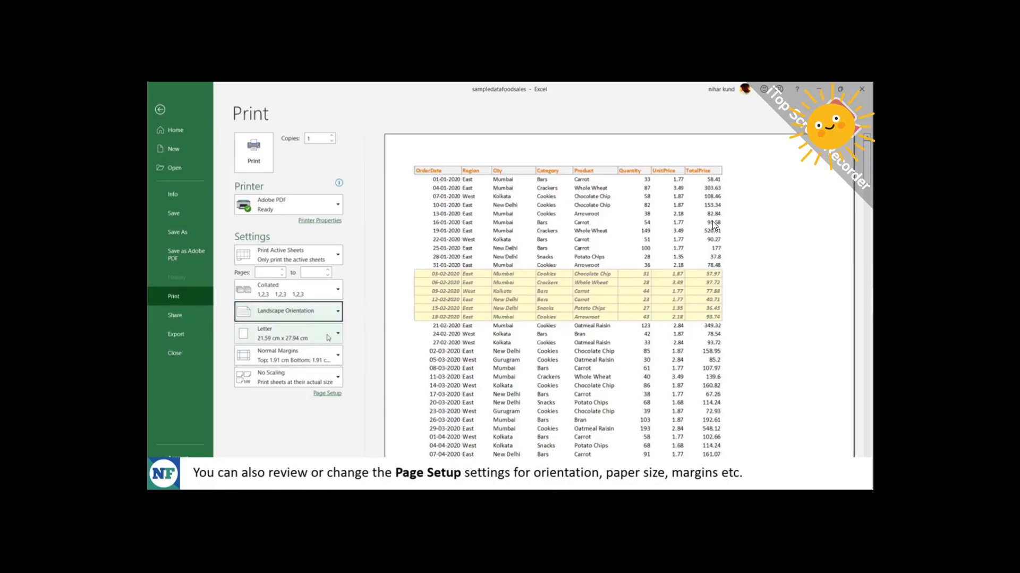
left_click(313, 328)
left_click(313, 325)
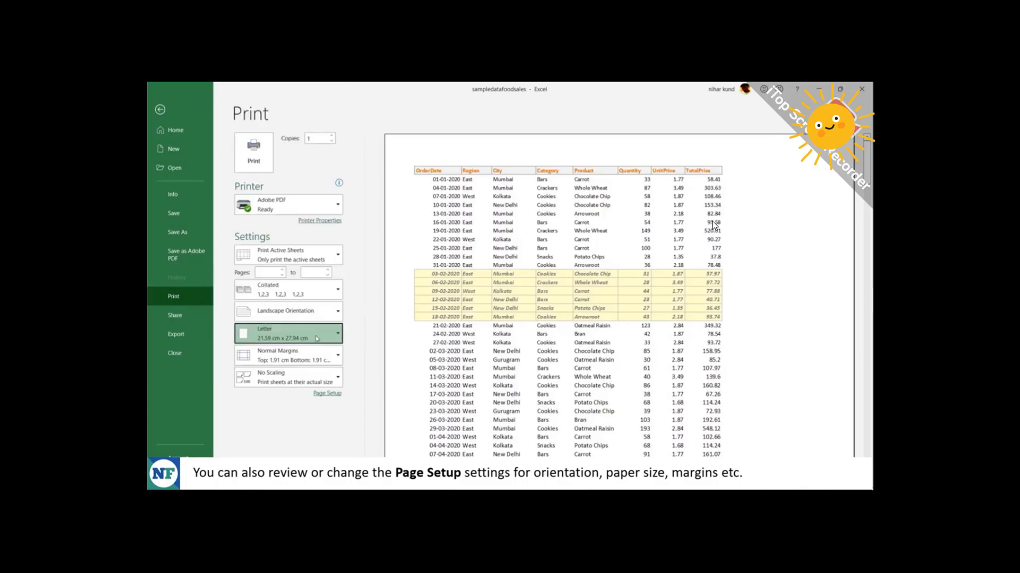
left_click(320, 362)
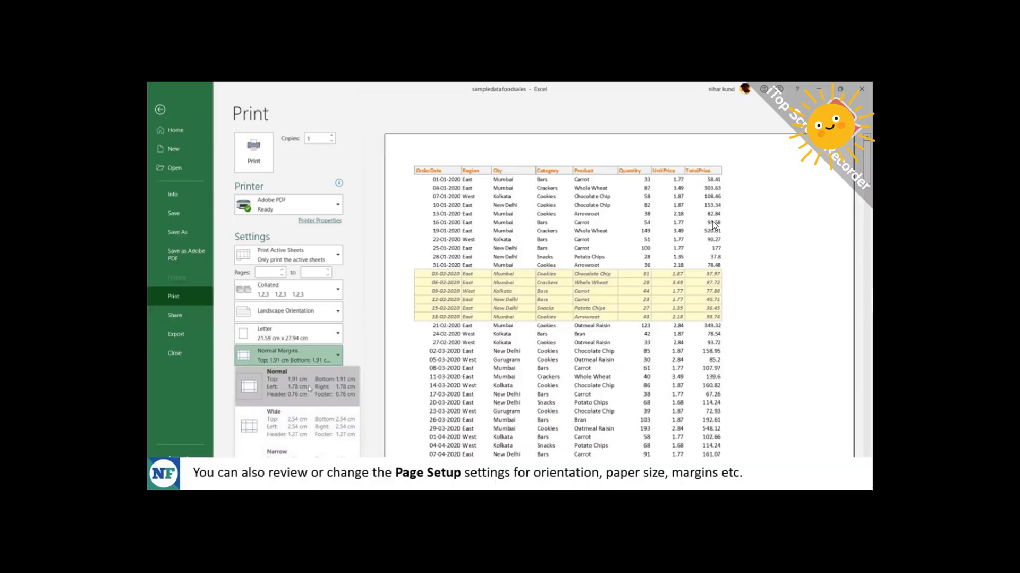
left_click(324, 354)
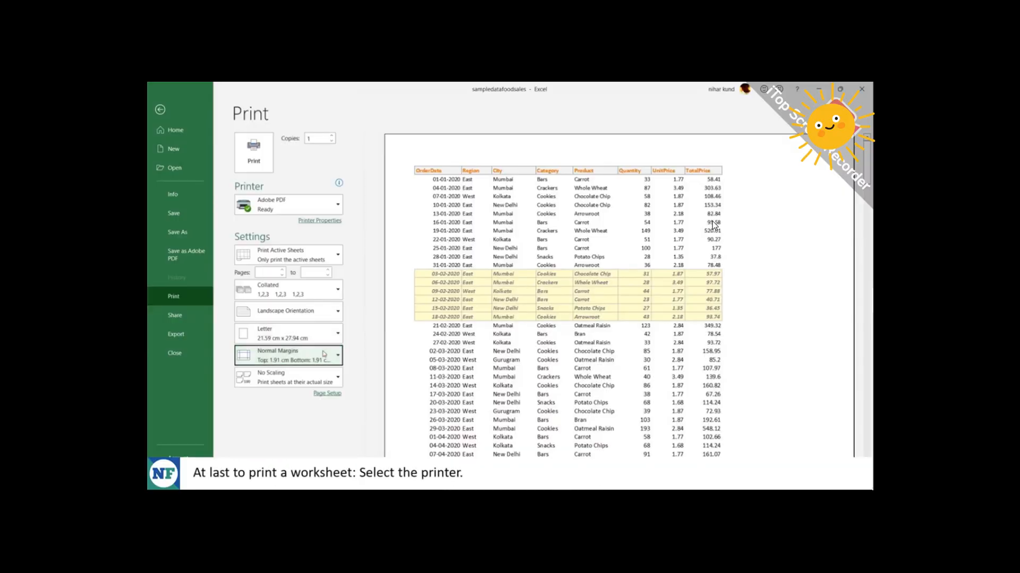
Choose Adobe PDF as the printer and print the worksheet.
left_click(289, 209)
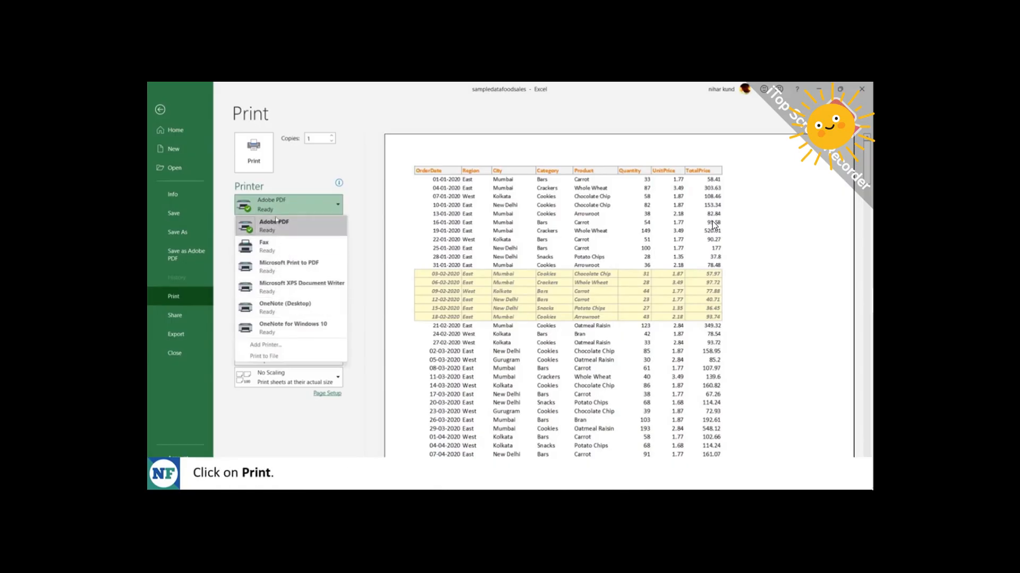
left_click(280, 207)
left_click(261, 161)
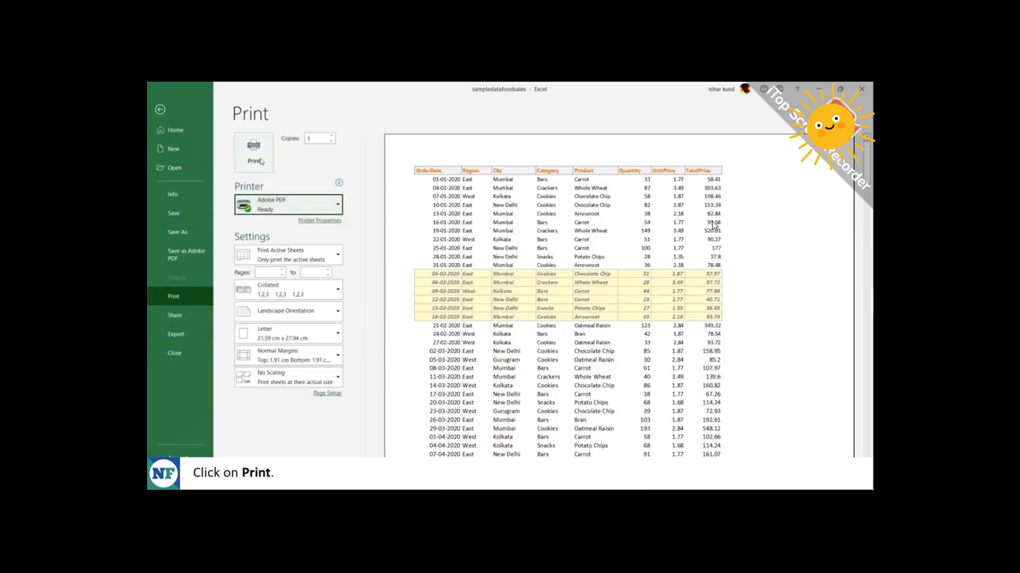